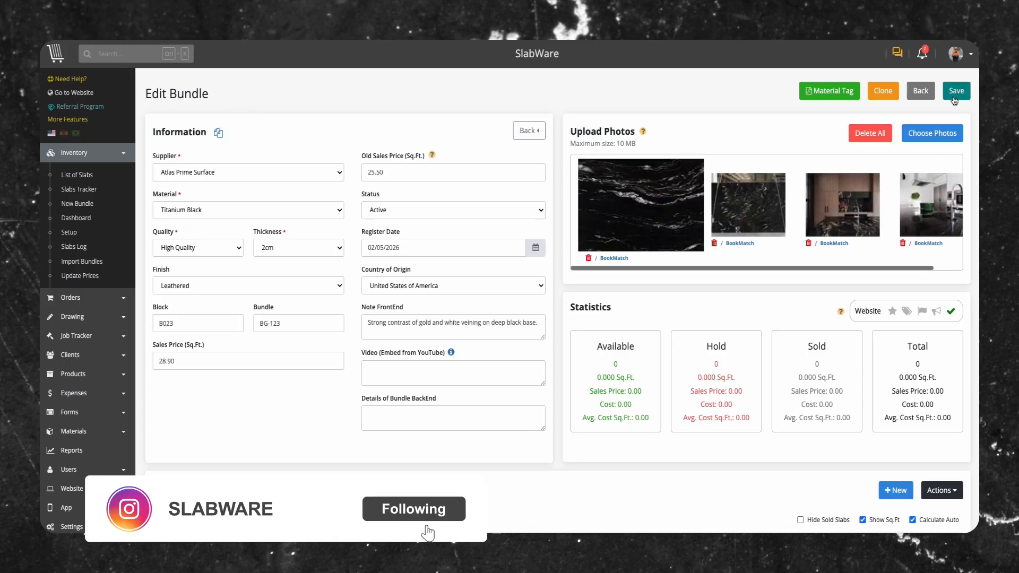
- Save the bundle and start an entry for 10 large slabs, prefix TB from 01, sized 78.74 by 78.74 inches, at WH-C Row 8
click(954, 93)
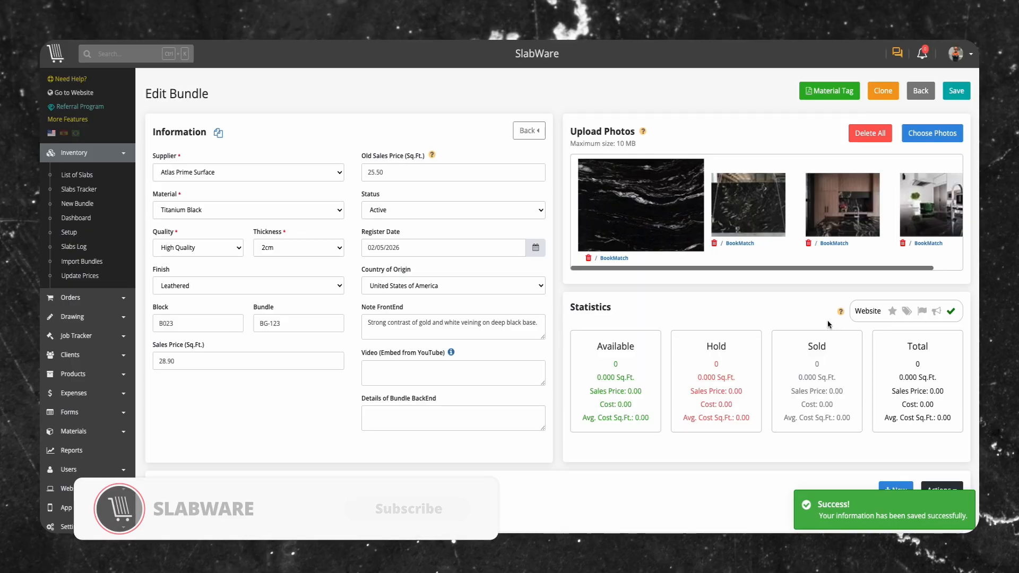
scroll(809, 389, down, 3)
click(893, 371)
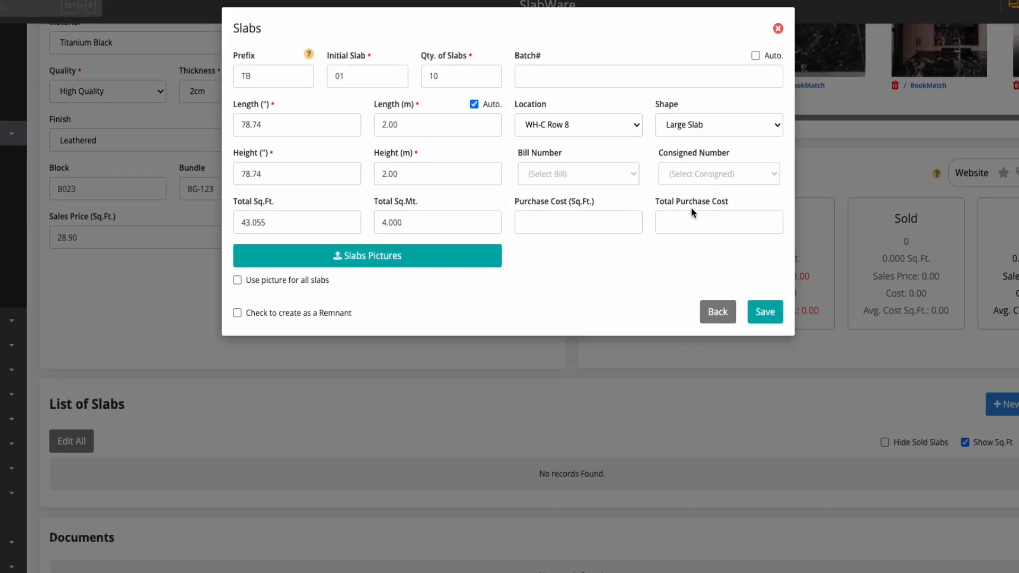
- Link the new slabs to the supplier's bill number and set their purchase cost to 19.50 per square foot
click(581, 179)
click(697, 177)
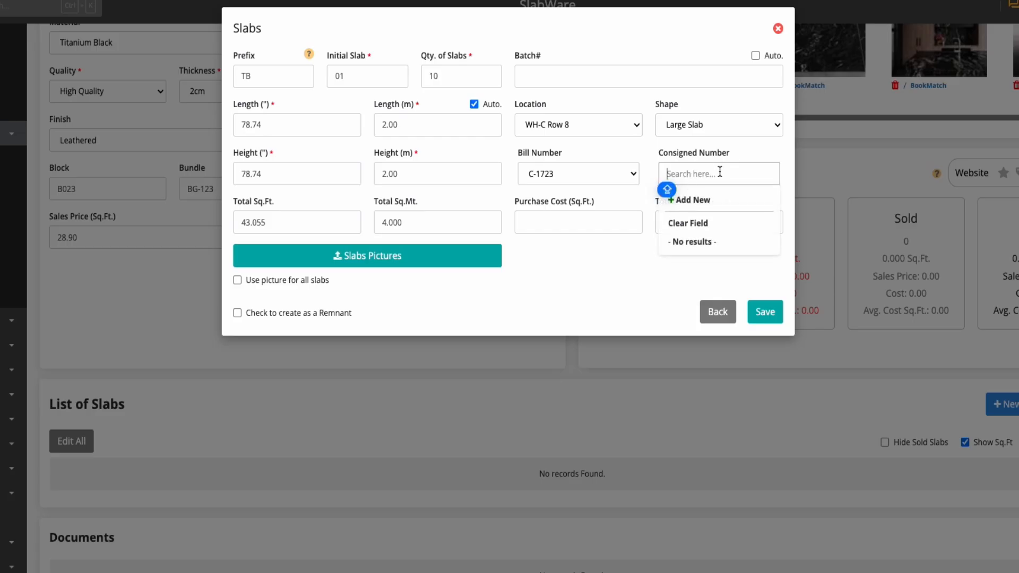
click(583, 252)
click(605, 229)
text(19.50)
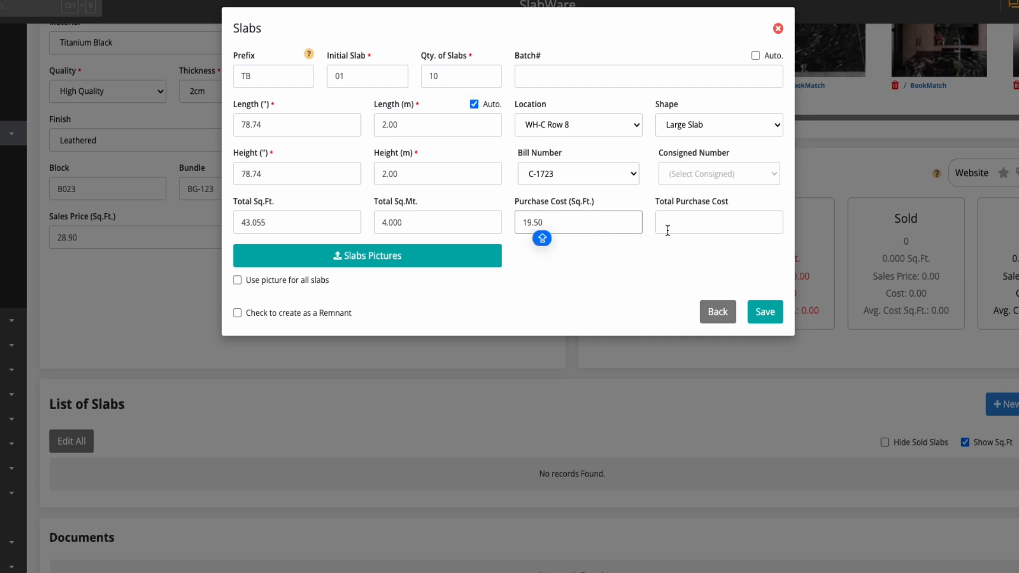
click(704, 232)
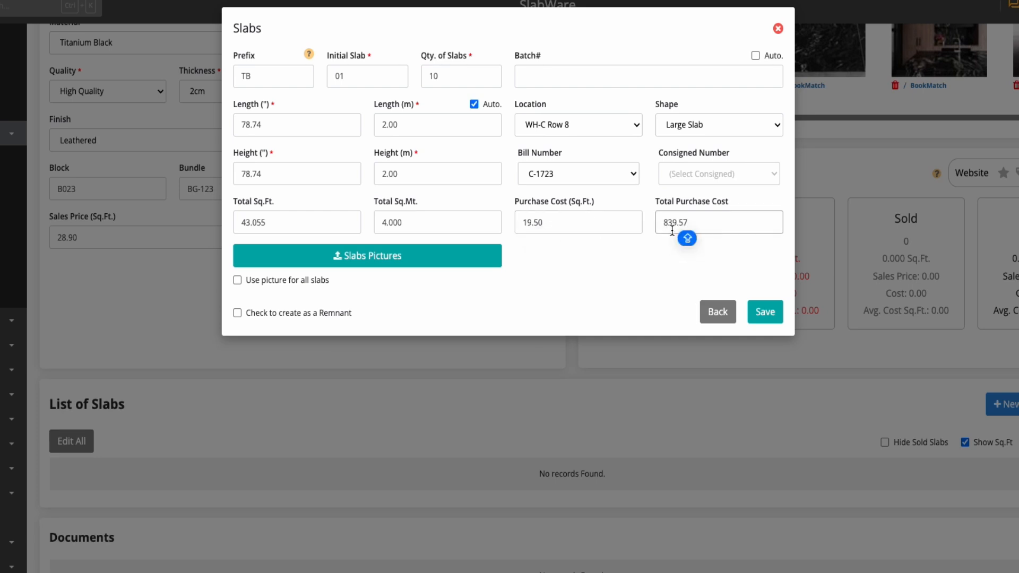
- Attach Quartzite_Titanium-Black.png as the slab picture and save the slab entry
click(379, 262)
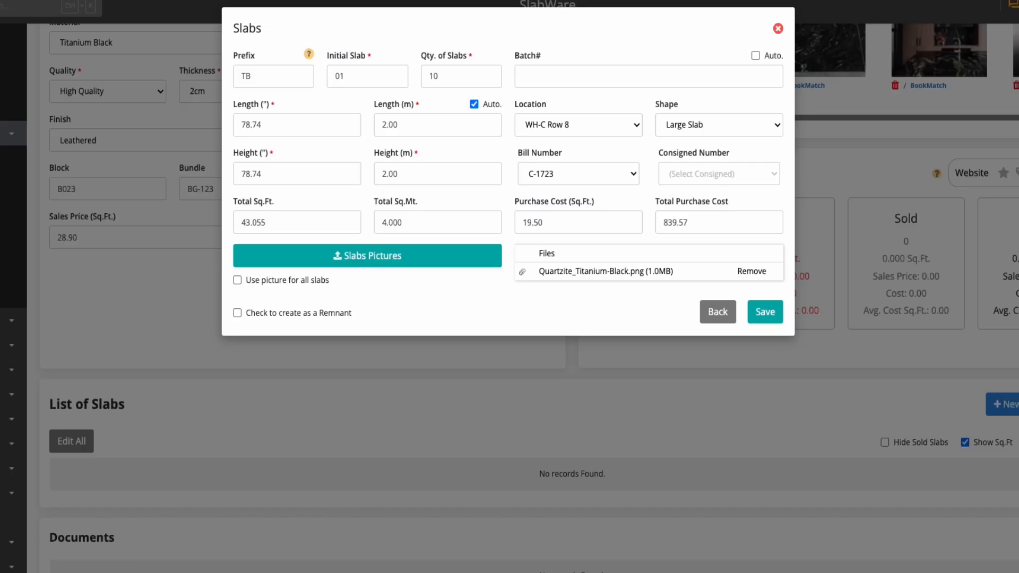
click(758, 313)
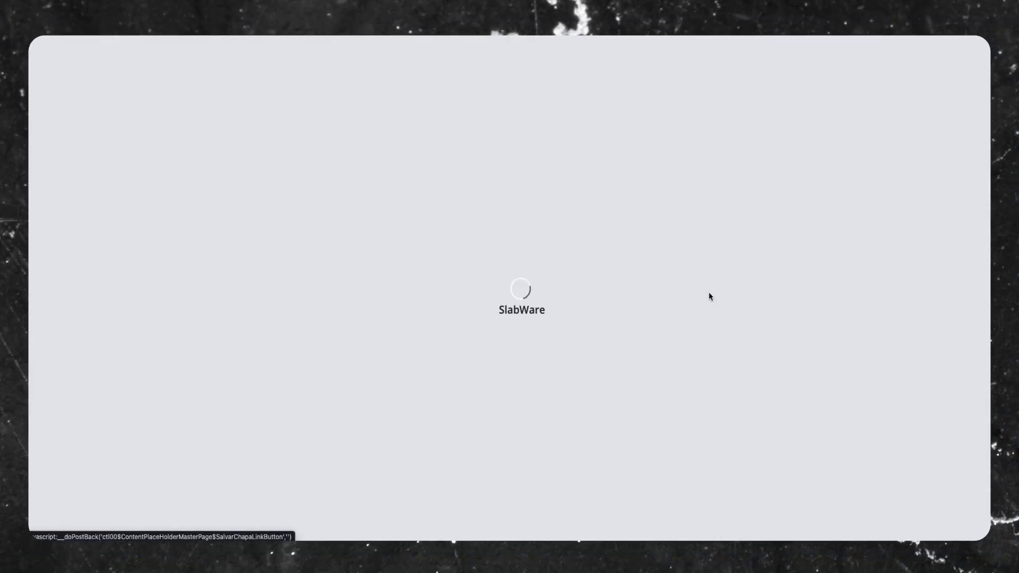
scroll(663, 234, down, 5)
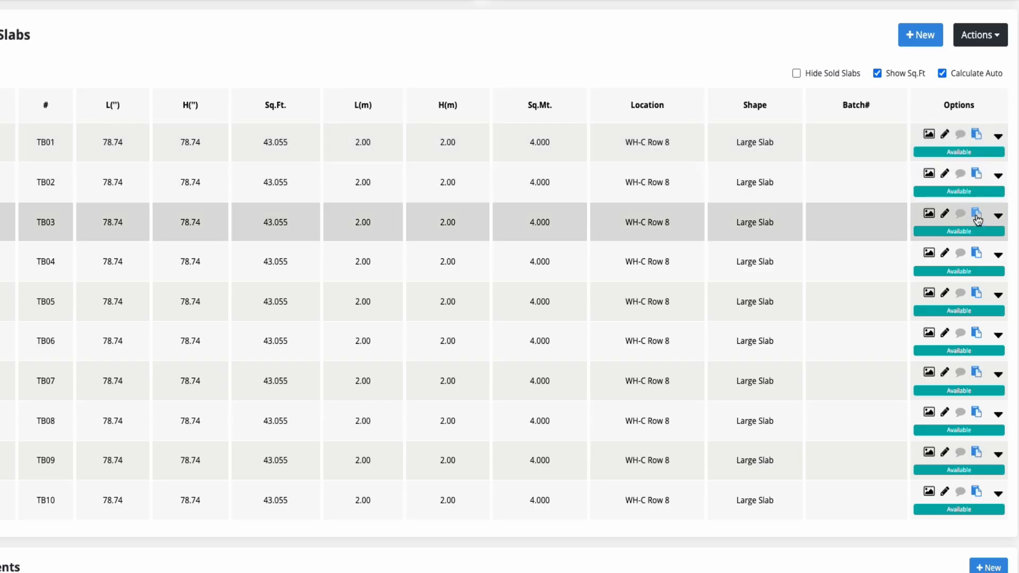
- Open the bill linked to slab TB01 and set its expected date to 04/21/2026
click(977, 137)
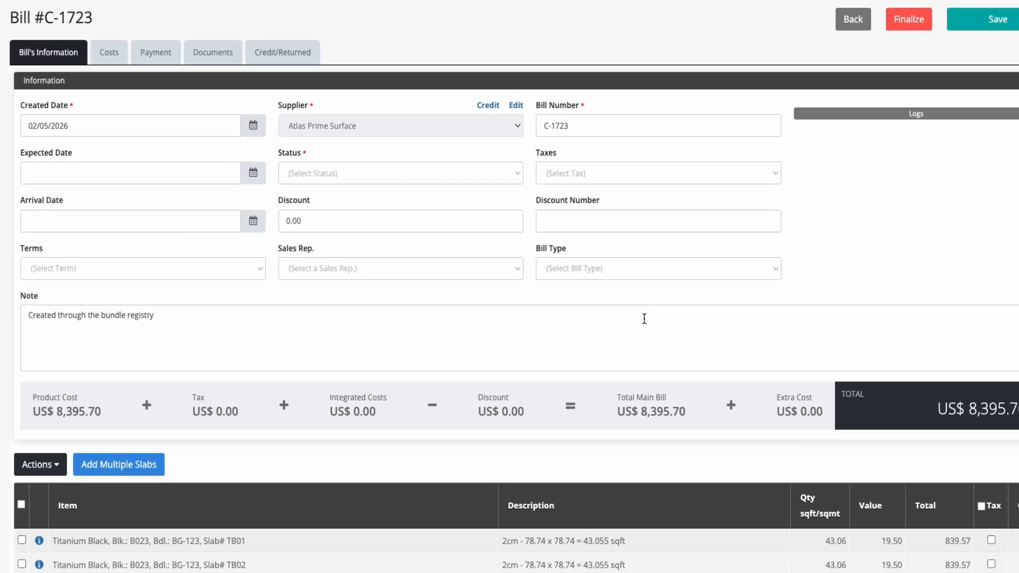
click(253, 174)
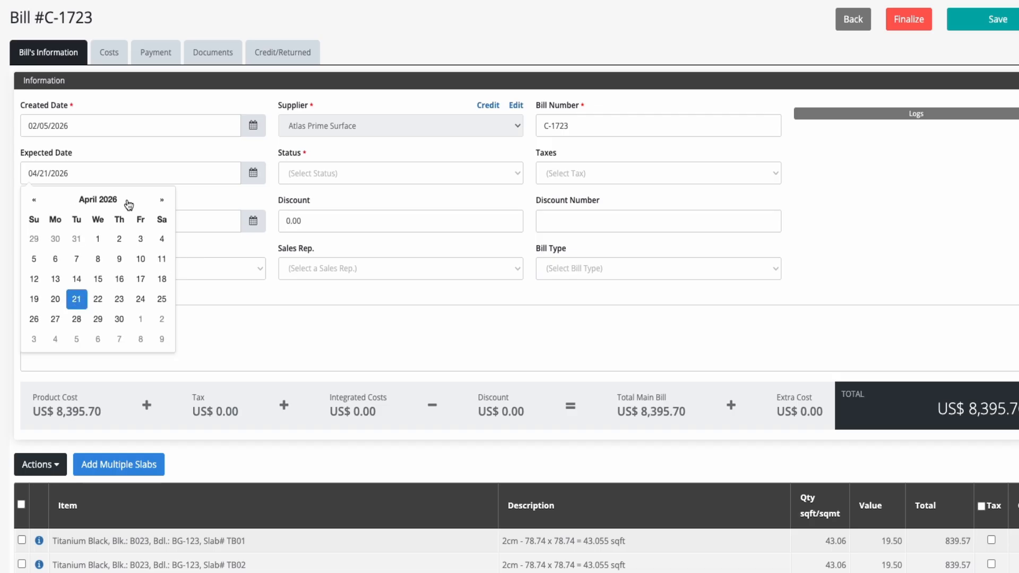
click(178, 151)
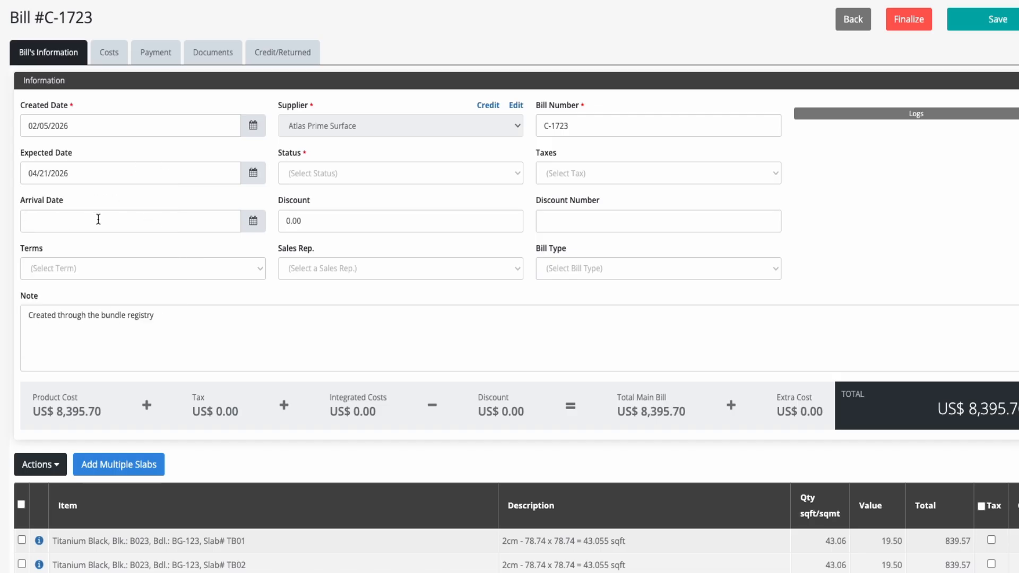
- Set the bill's terms to 100% COD (Cash On Delivery), its status to Shipped and its taxes to Florida US (6.000%)
click(118, 272)
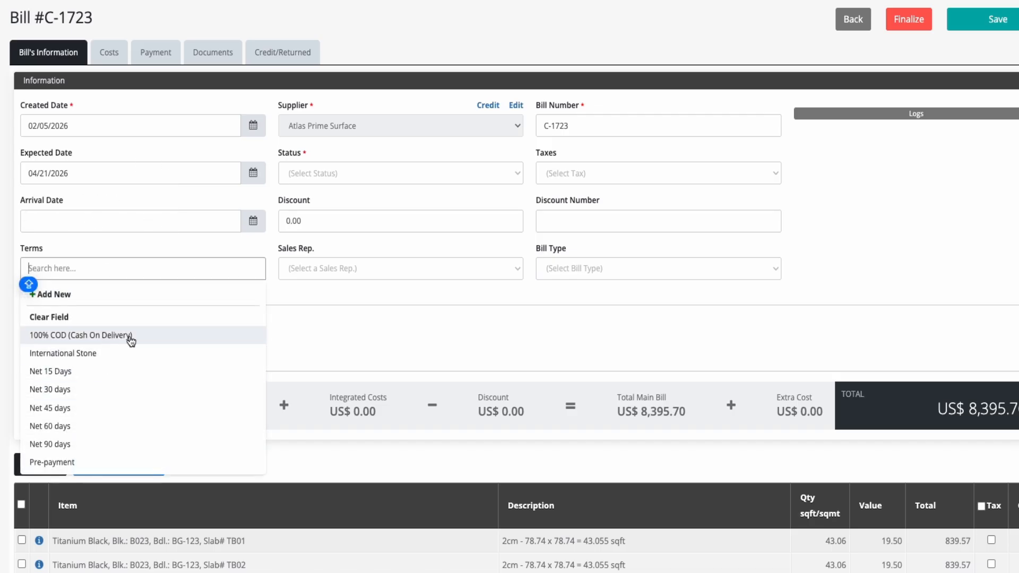
click(106, 329)
click(321, 179)
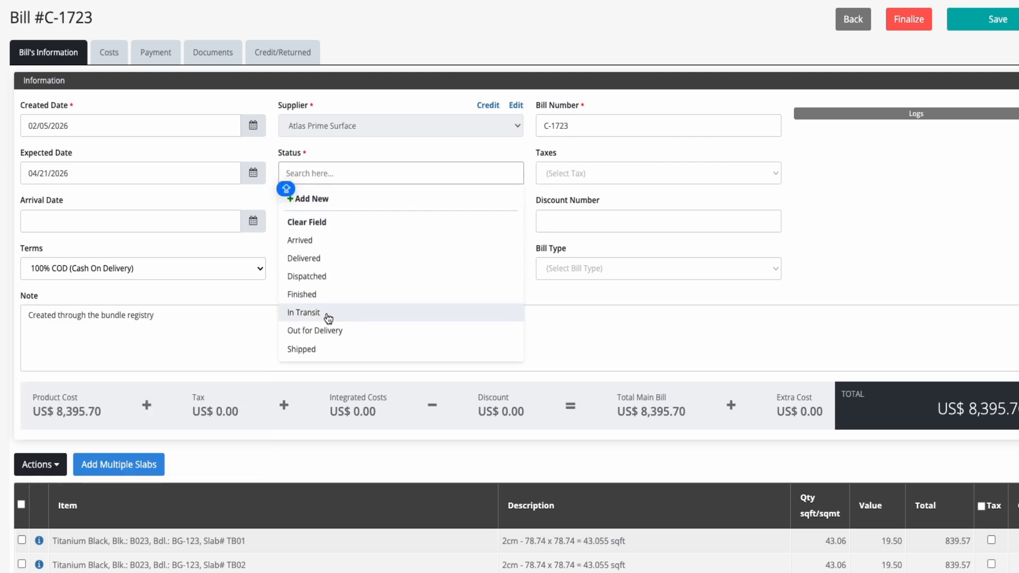
click(322, 354)
click(614, 179)
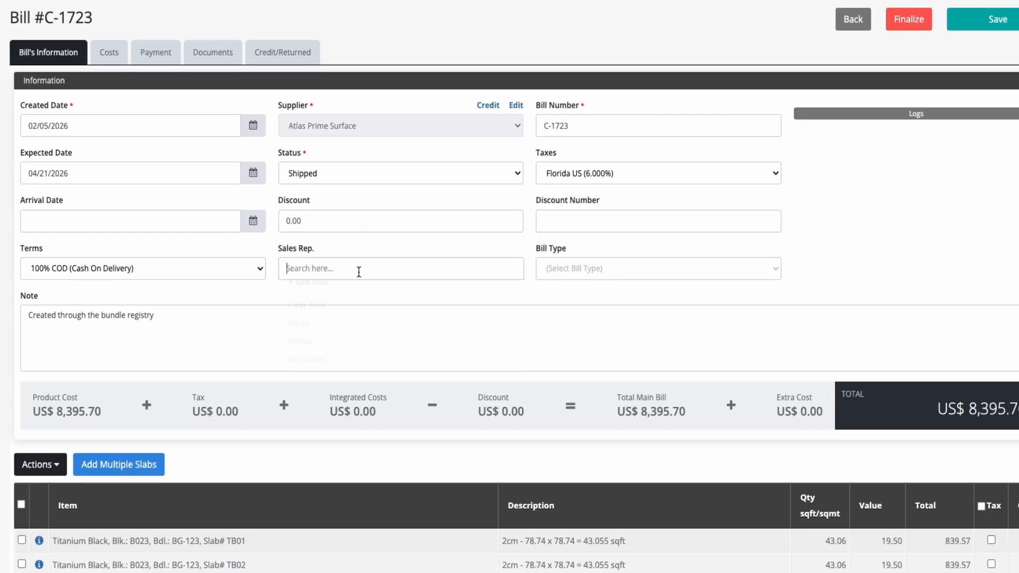
- Assign the sales representative and set the bill type to Customs
click(357, 268)
click(364, 334)
click(608, 269)
click(561, 345)
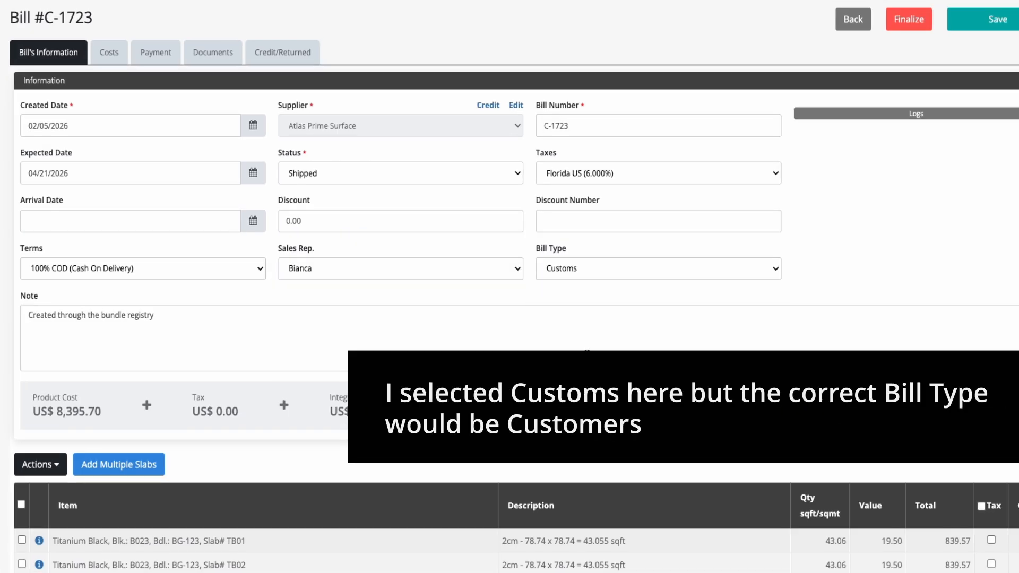
- Apply a discount of 10.00 to the bill
click(317, 223)
text(10)
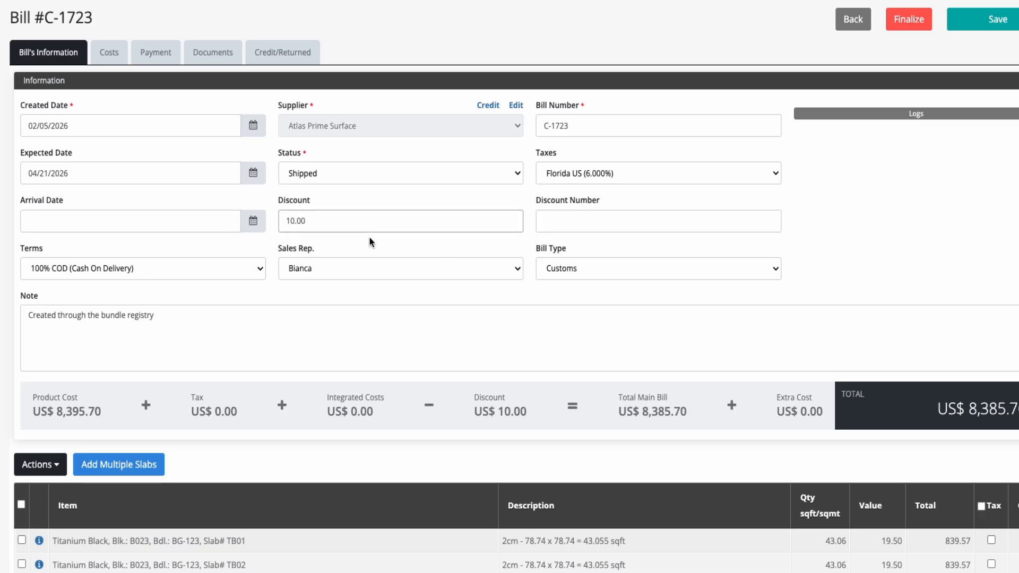
click(369, 237)
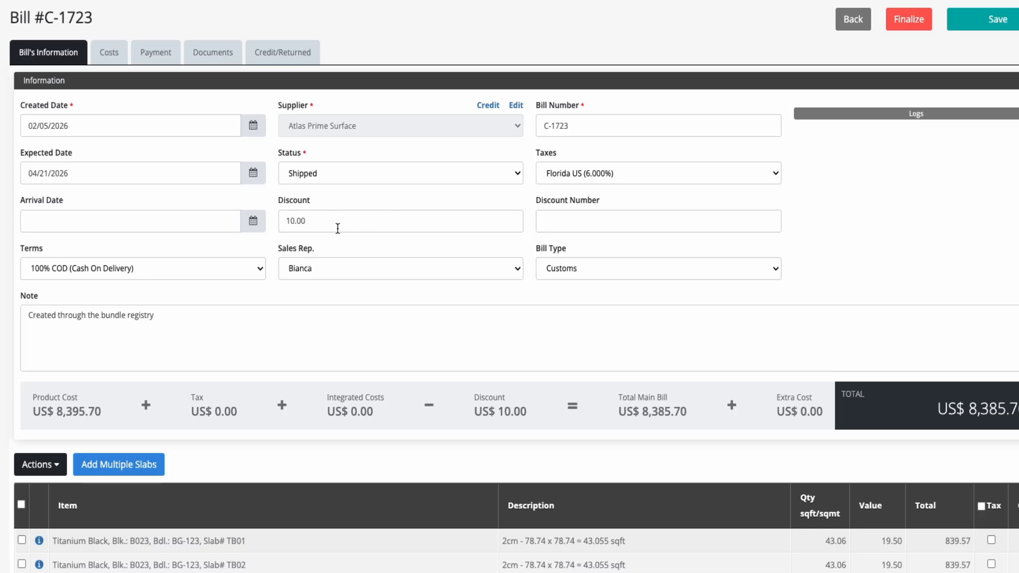
- Replace the note with a description of buying 10 Titanium Black slabs from Atlas Prime Surface to replenish inventory and meet demand, and save the bill
drag(177, 324, 17, 324)
text(This bill refers to the purchase of one bundle containing 10 Titanium Black slabs supplied by Atlas Prime Surface. The material was acquired to replenish inventory and meet customer demand.)
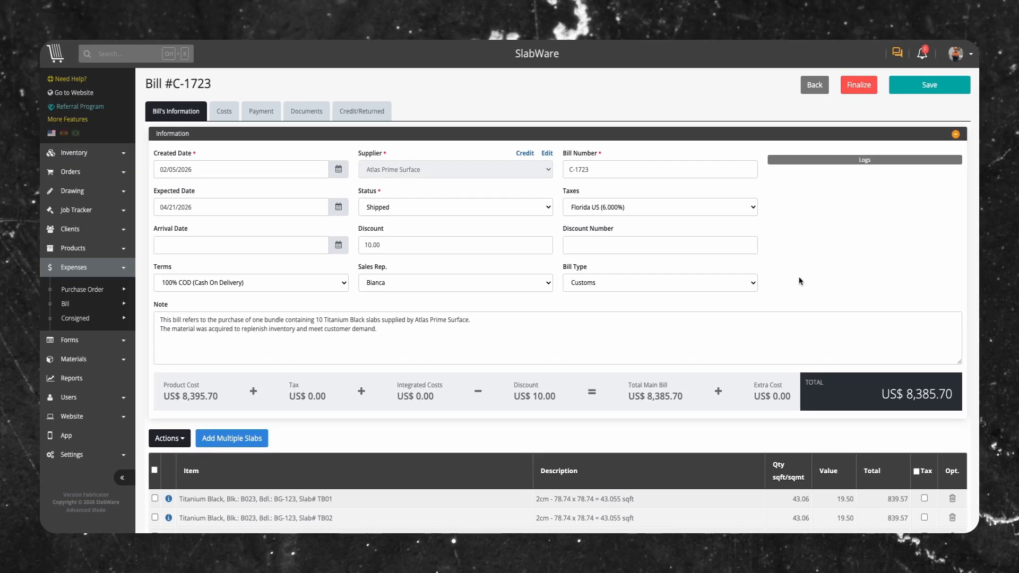
click(923, 97)
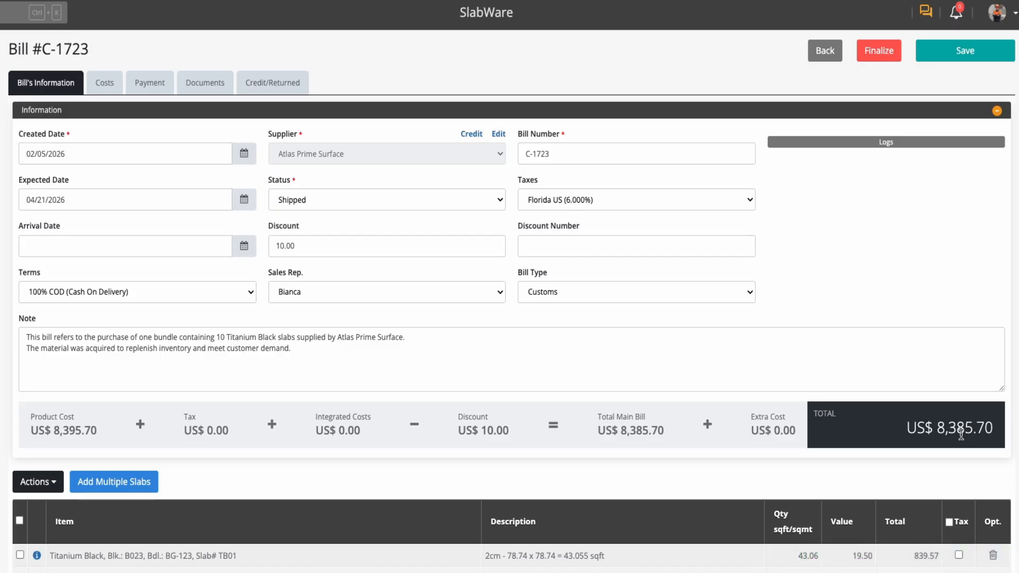
- Apply tax to all slab items listed in the bill
scroll(962, 434, down, 5)
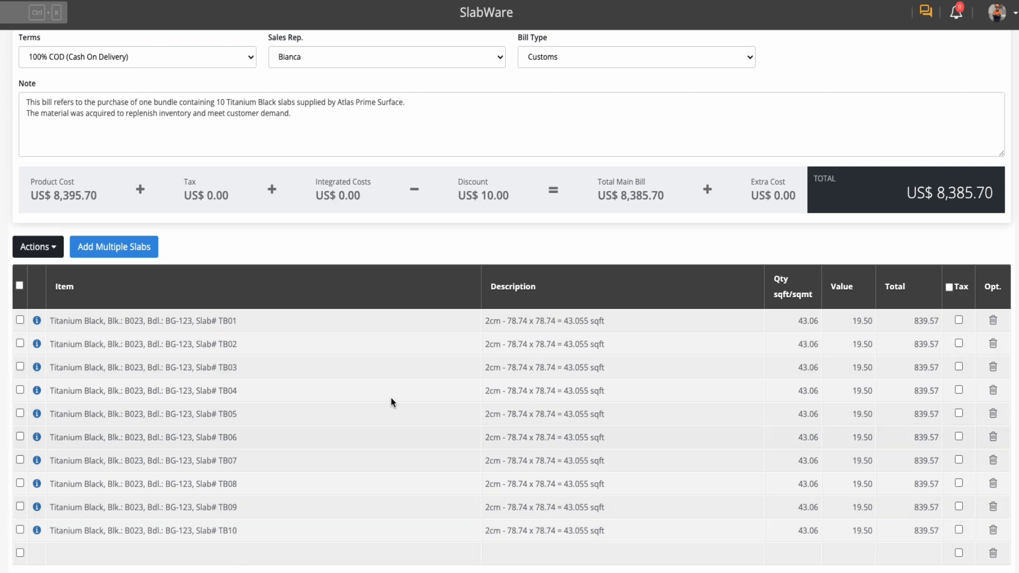
click(949, 287)
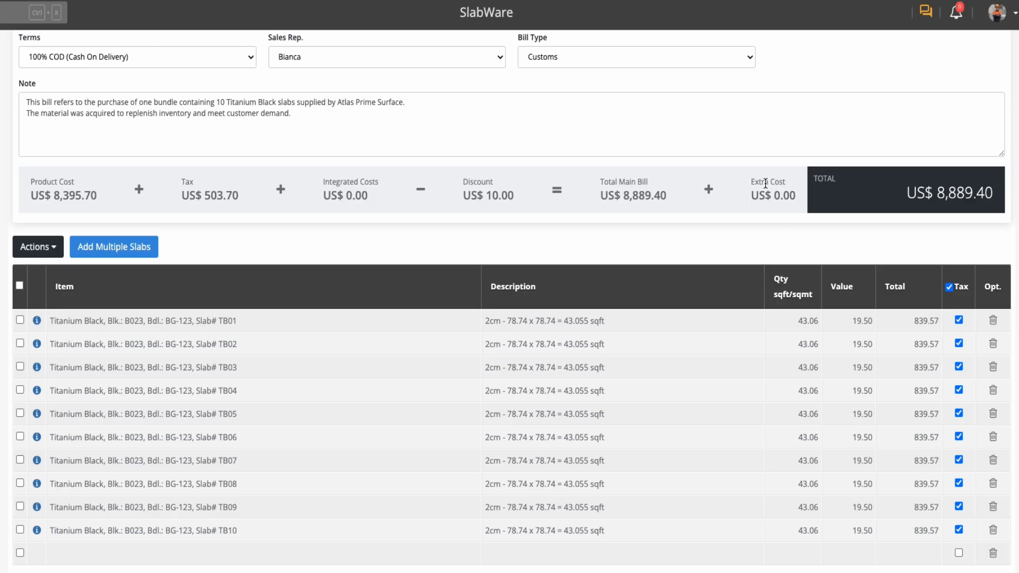
scroll(753, 218, up, 3)
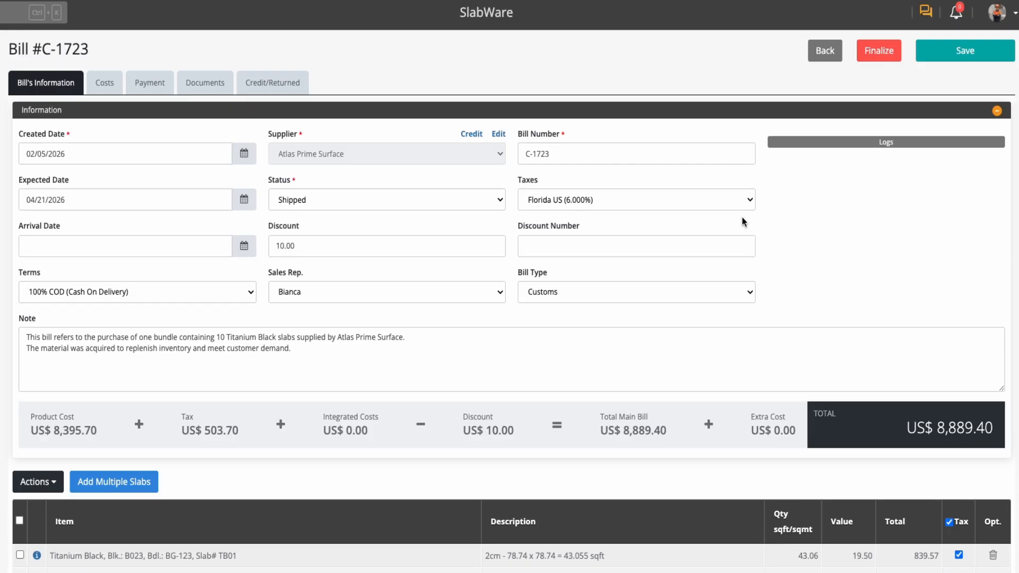
- Add an integrated cost of type Freight with an amount of 25.00 to the bill
click(105, 84)
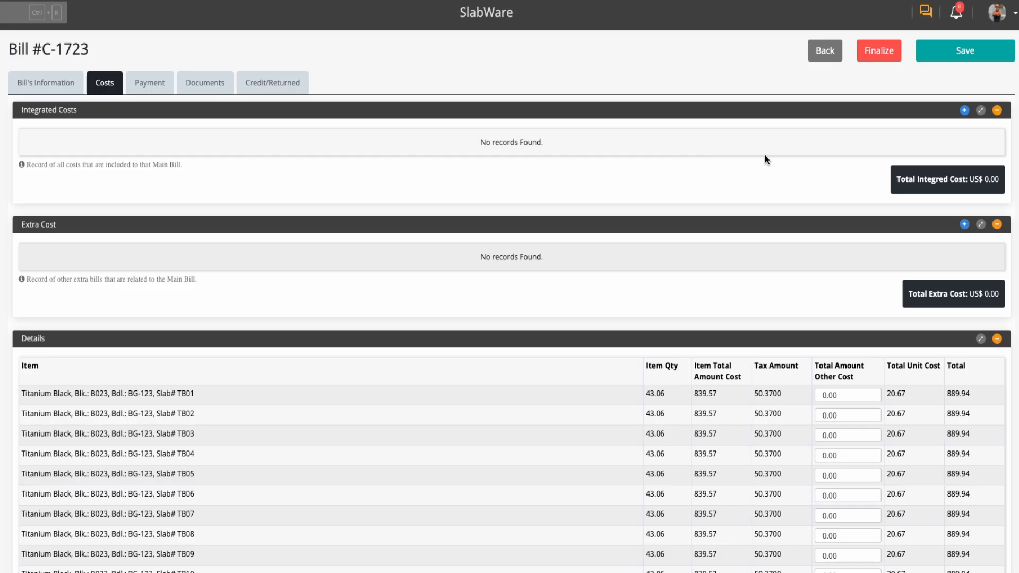
click(964, 110)
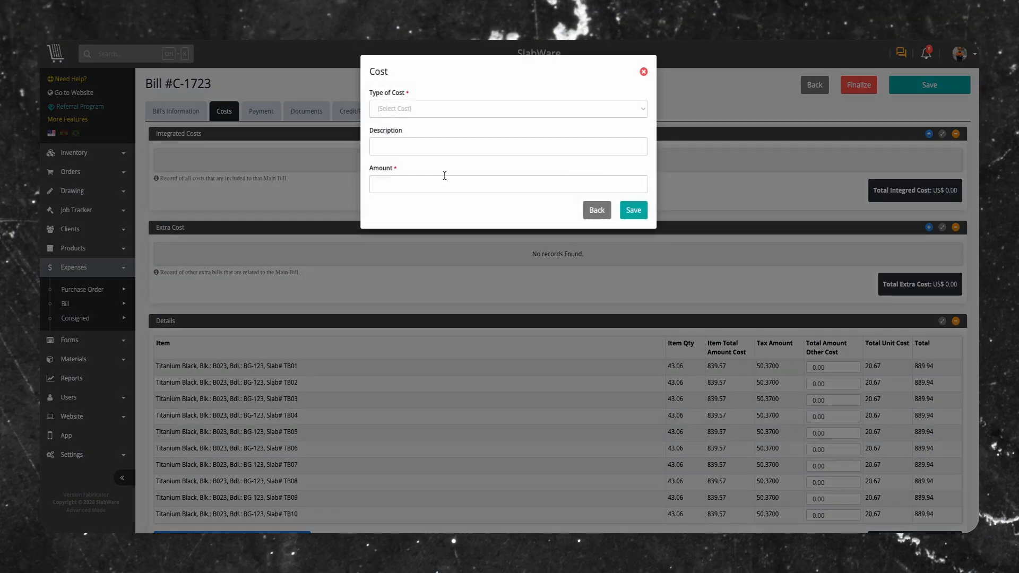
click(392, 109)
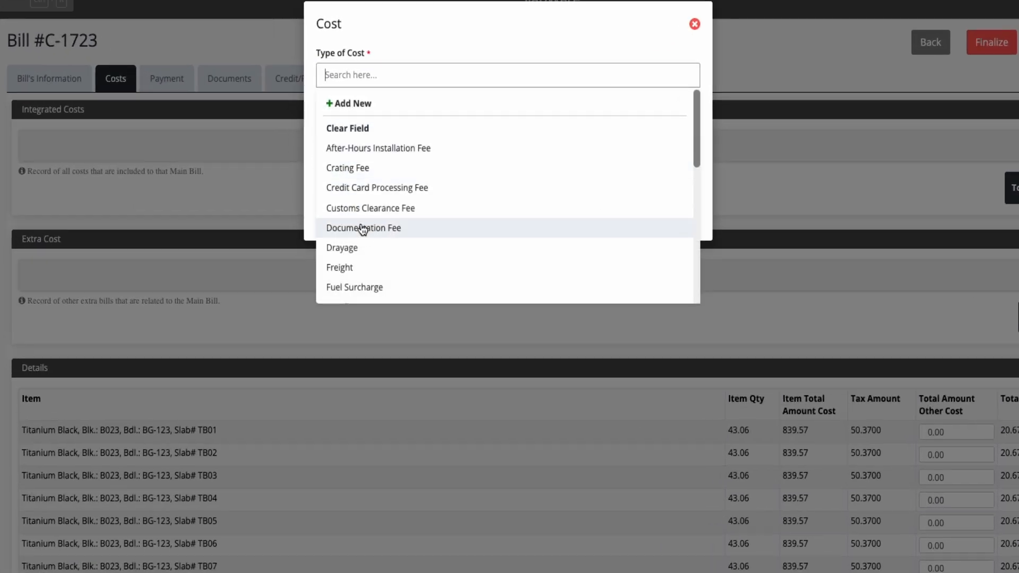
click(368, 267)
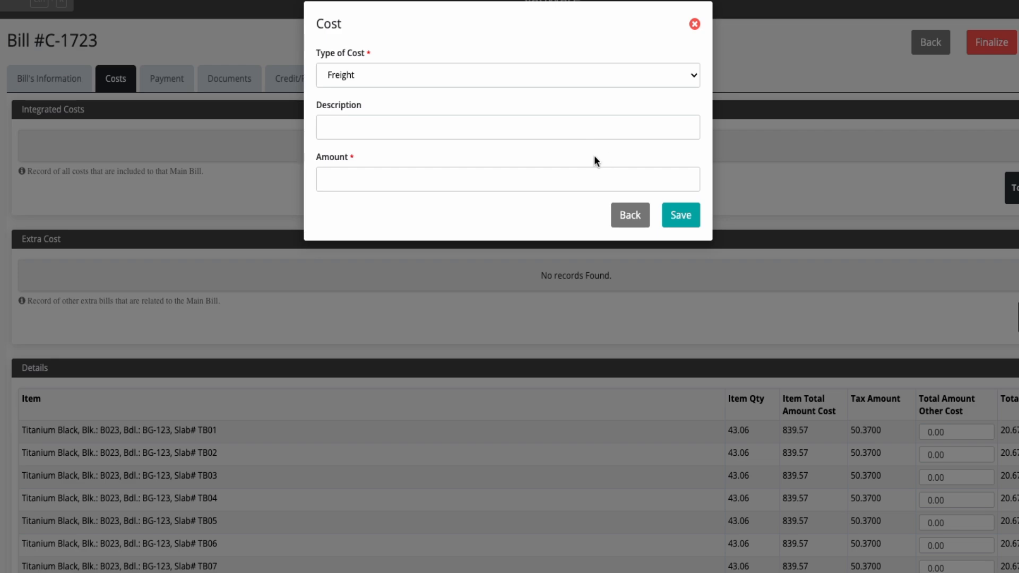
click(366, 177)
text(25)
click(679, 215)
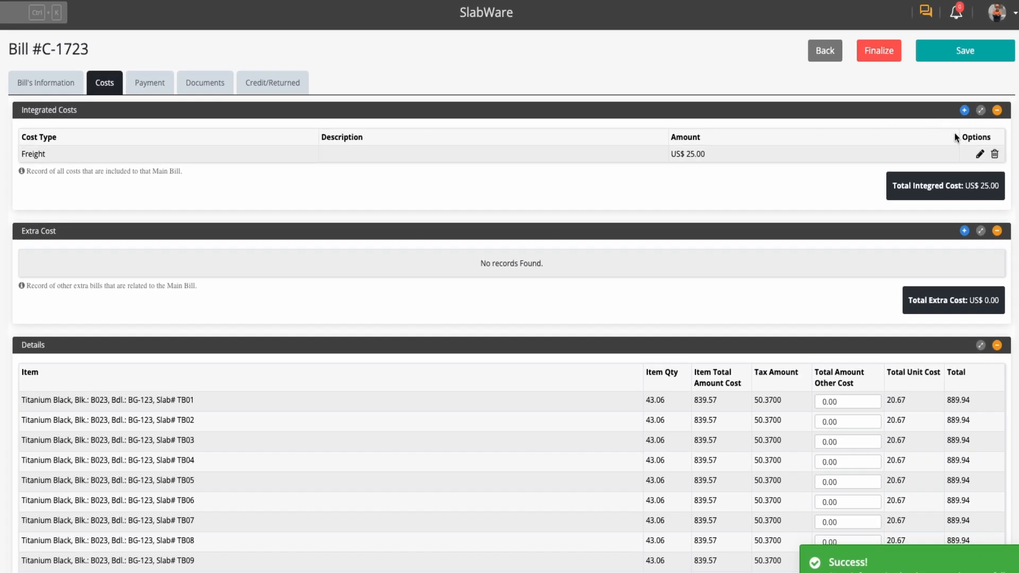
- Add an integrated cost of type Polishing Fee with an amount of 10.00
click(964, 109)
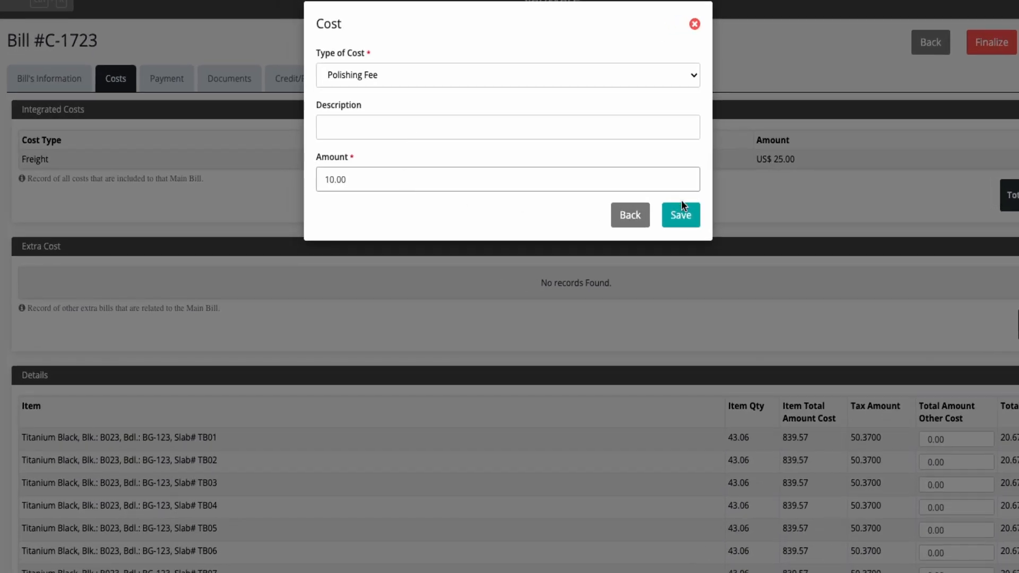
click(682, 206)
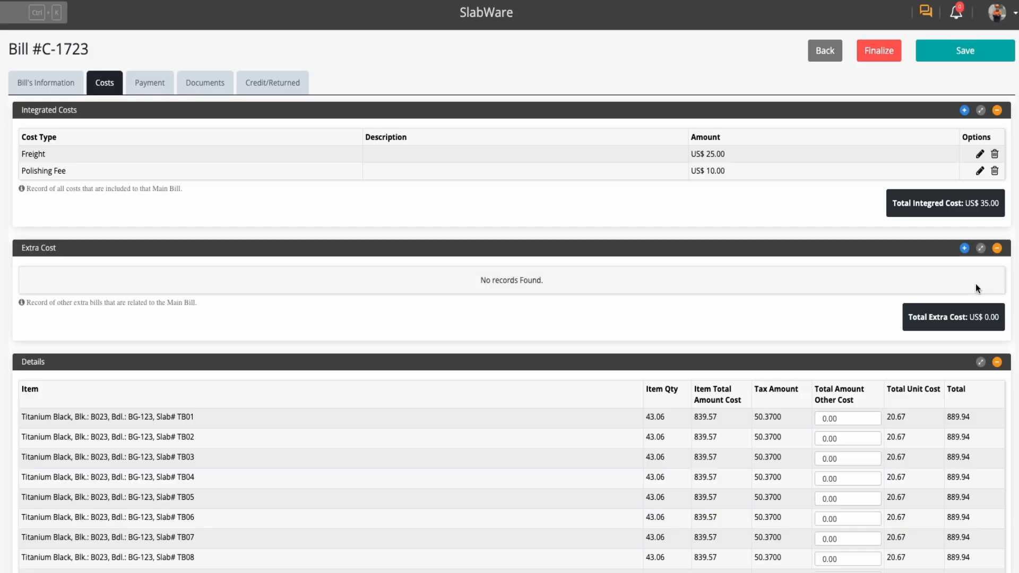
- Add an extra cost from Pacific Port Logistics with 100% COD (Cash On Delivery) terms, type Import Duty and amount 45.00
click(959, 250)
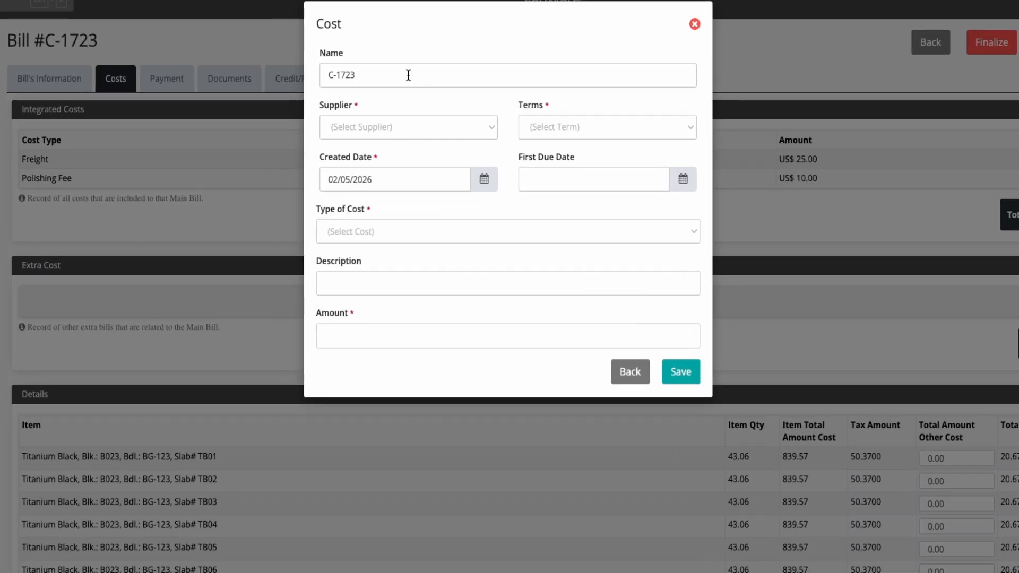
click(382, 133)
scroll(379, 249, down, 10)
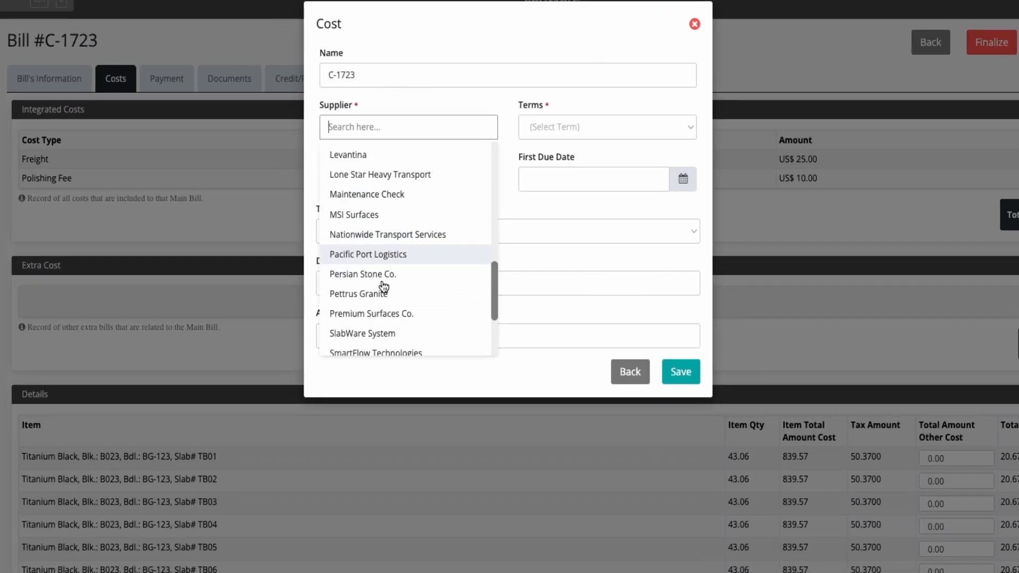
click(374, 218)
click(605, 128)
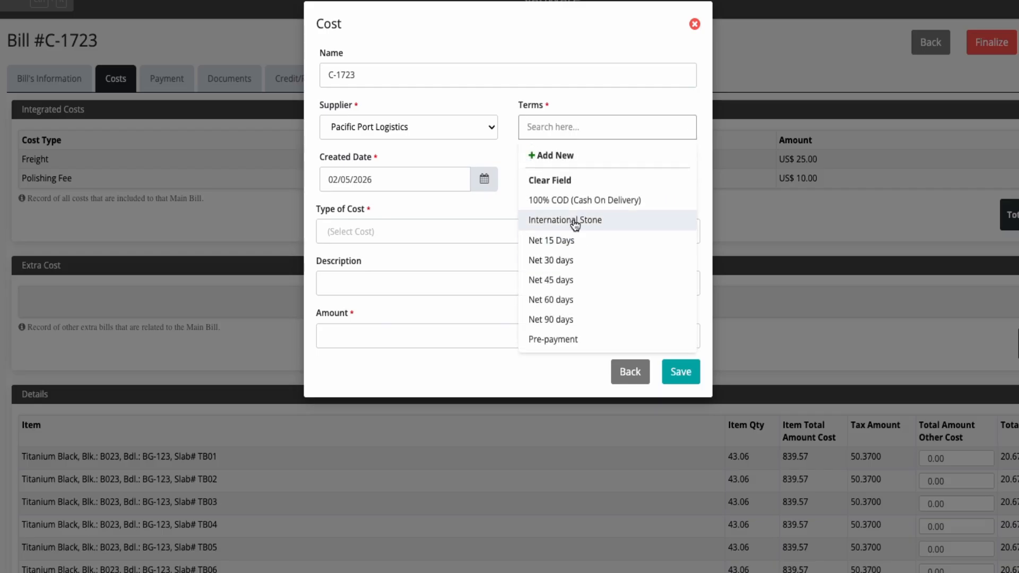
click(575, 201)
click(404, 231)
click(366, 276)
click(399, 336)
text(40.00)
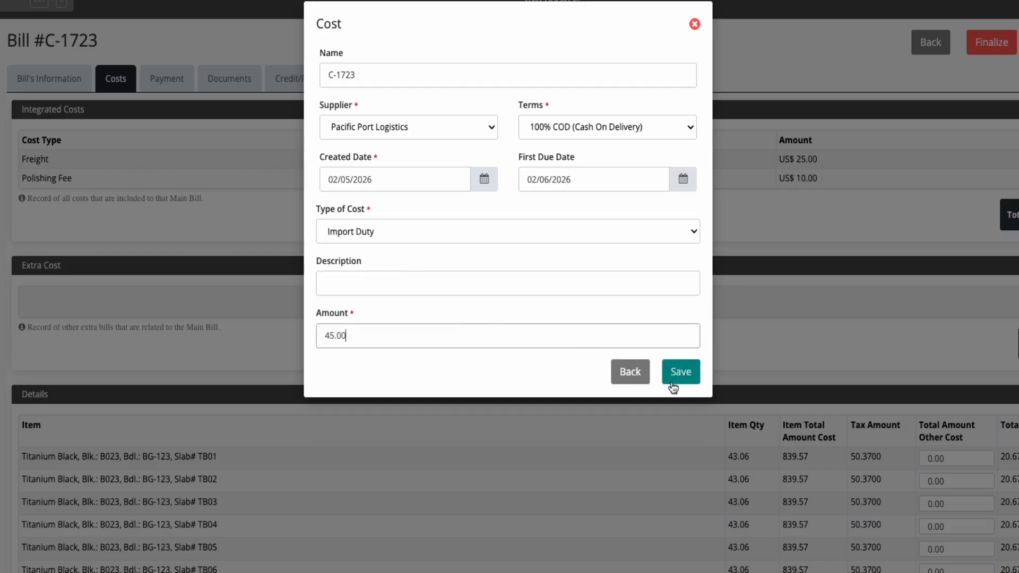
click(678, 374)
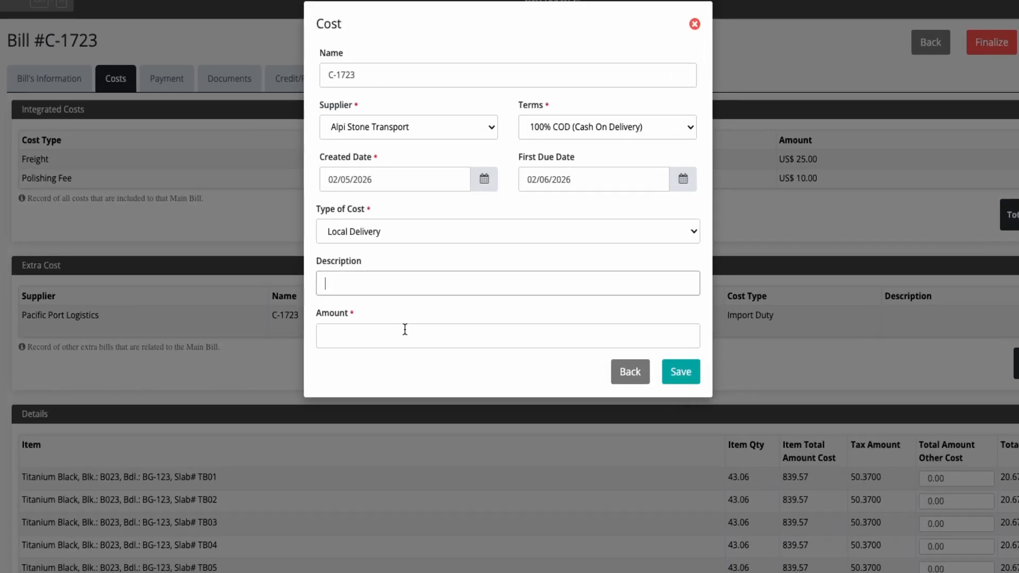
- Set the amount of the Alpi Stone Transport Local Delivery extra cost to 20.00 and save it
click(404, 333)
text(0.00000)
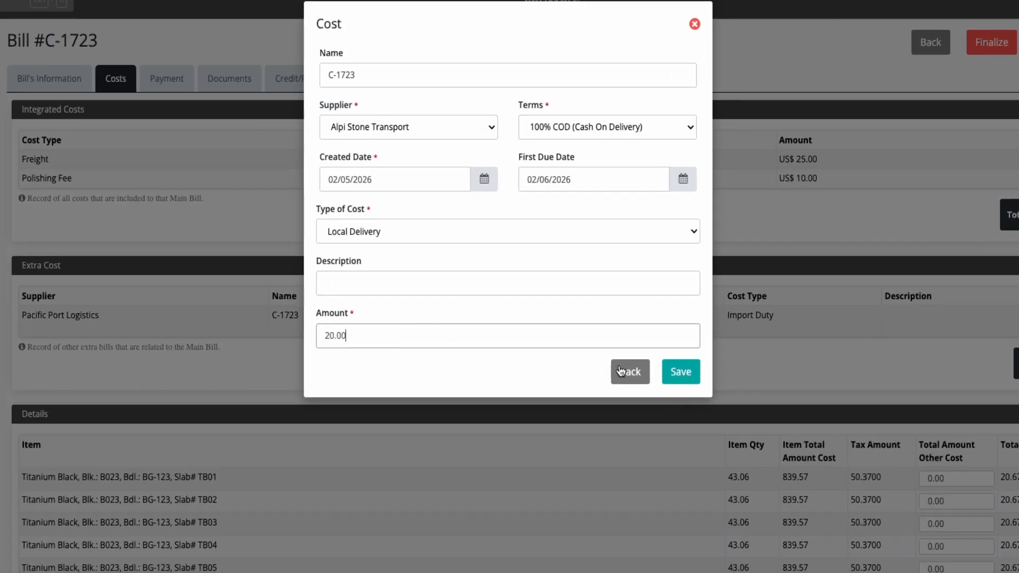
click(680, 373)
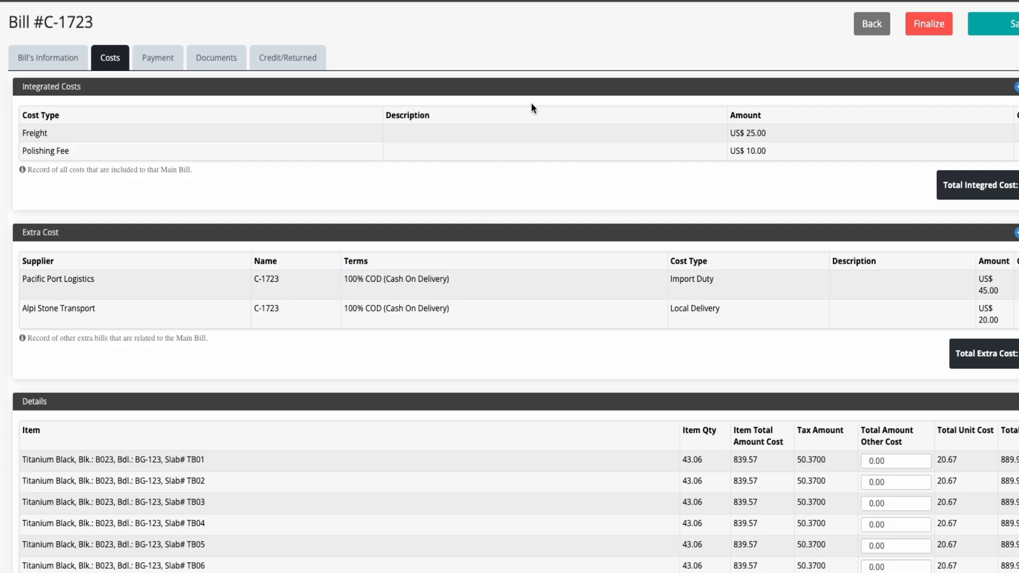
- Apply the integrated and extra costs to the ten Titanium Black slab items in the bill's cost details
scroll(702, 500, down, 5)
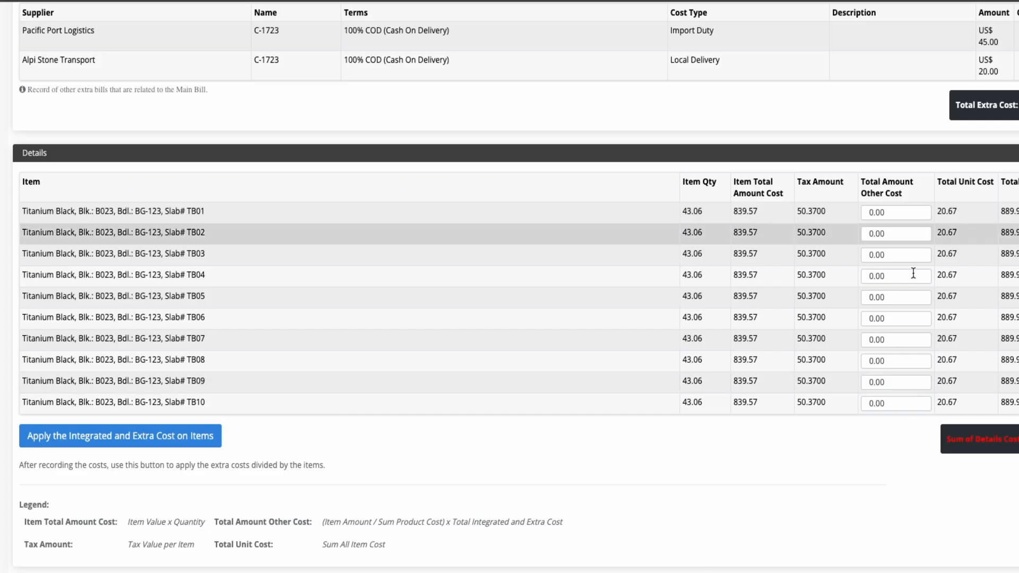
click(94, 439)
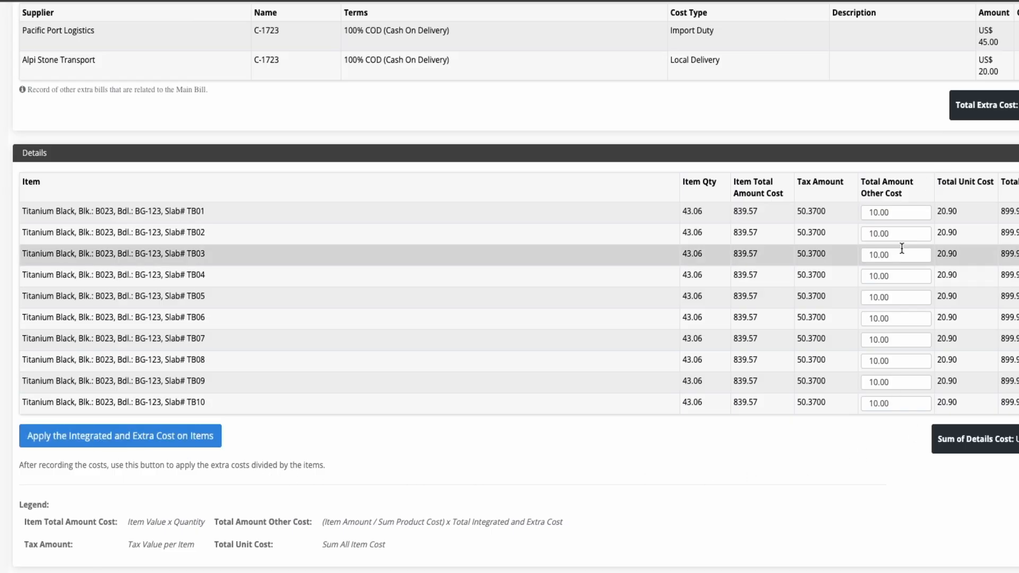
- Review the bill's cost summary and items, and open slab TB10's bundle to examine its slab list and available actions
scroll(907, 437, up, 5)
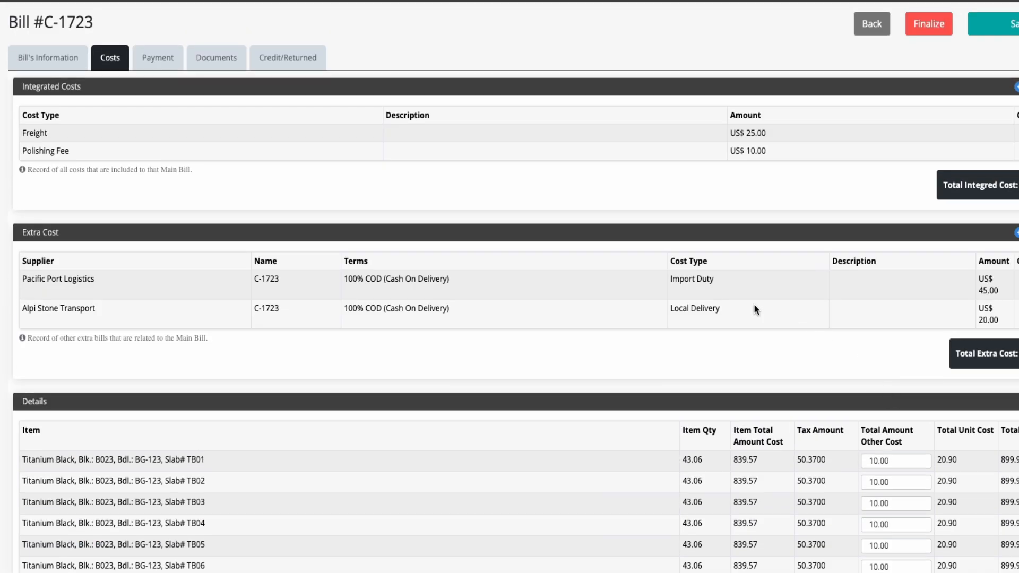
click(62, 70)
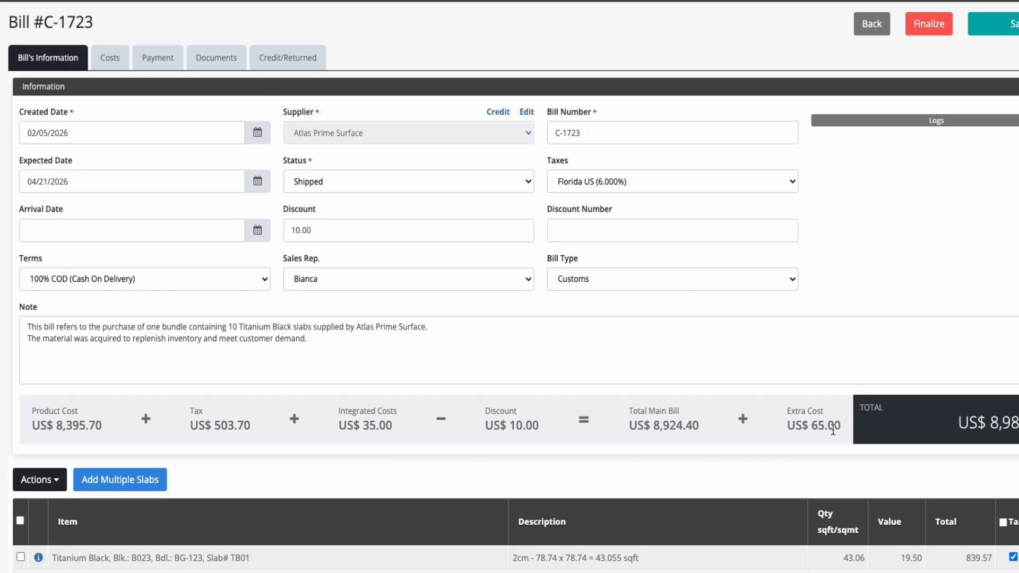
scroll(821, 425, down, 5)
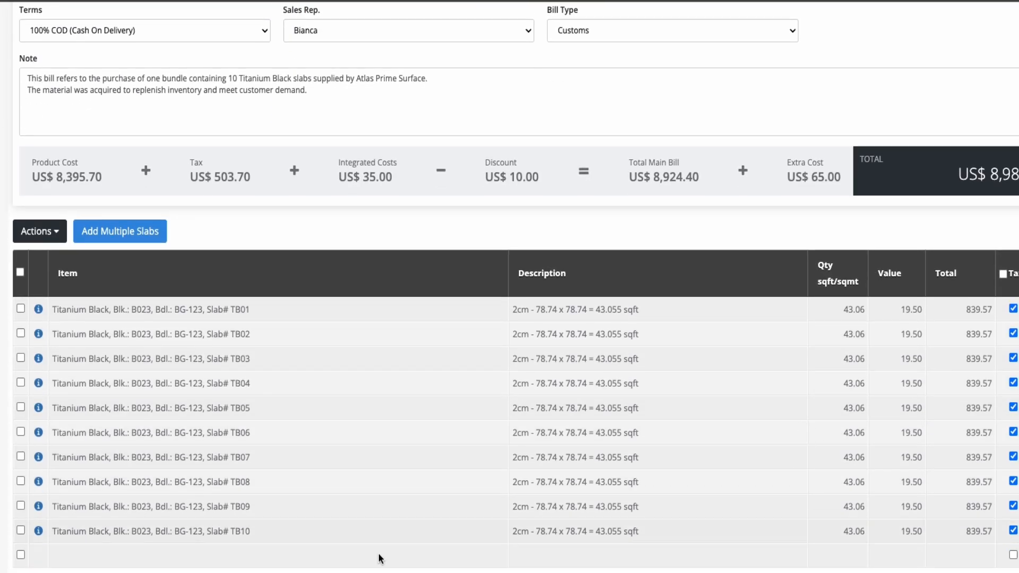
click(39, 532)
scroll(724, 402, down, 4)
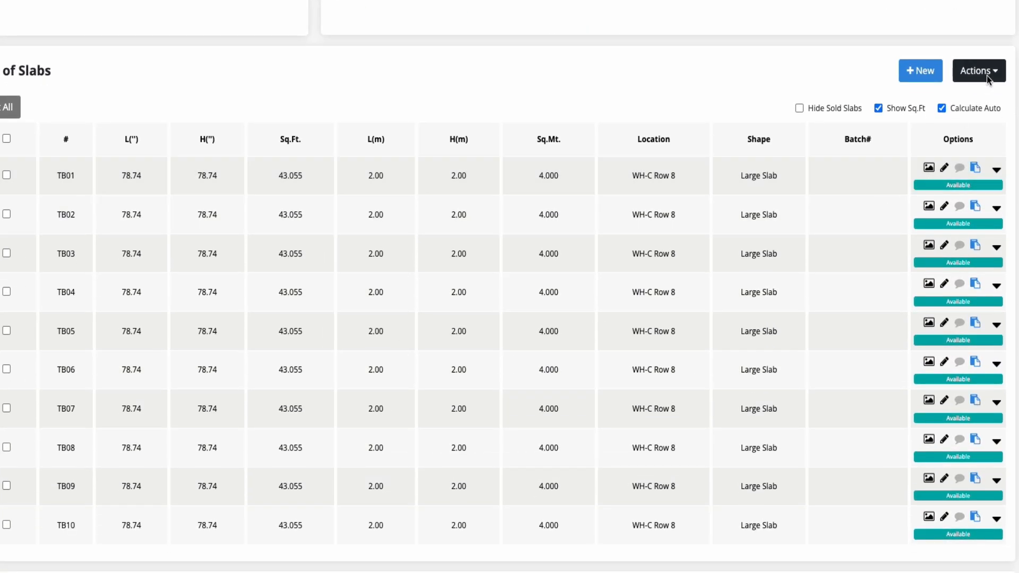
click(985, 74)
click(939, 191)
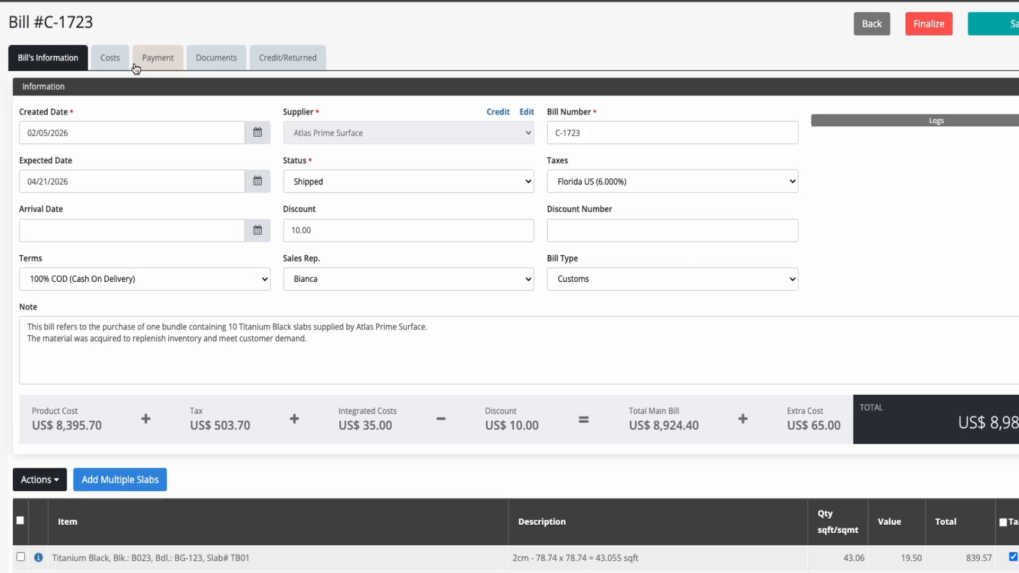
- Start a bill payment referencing Import Duty, with a deposit account chosen and 100% COD (Cash On Delivery) as payment method
click(141, 63)
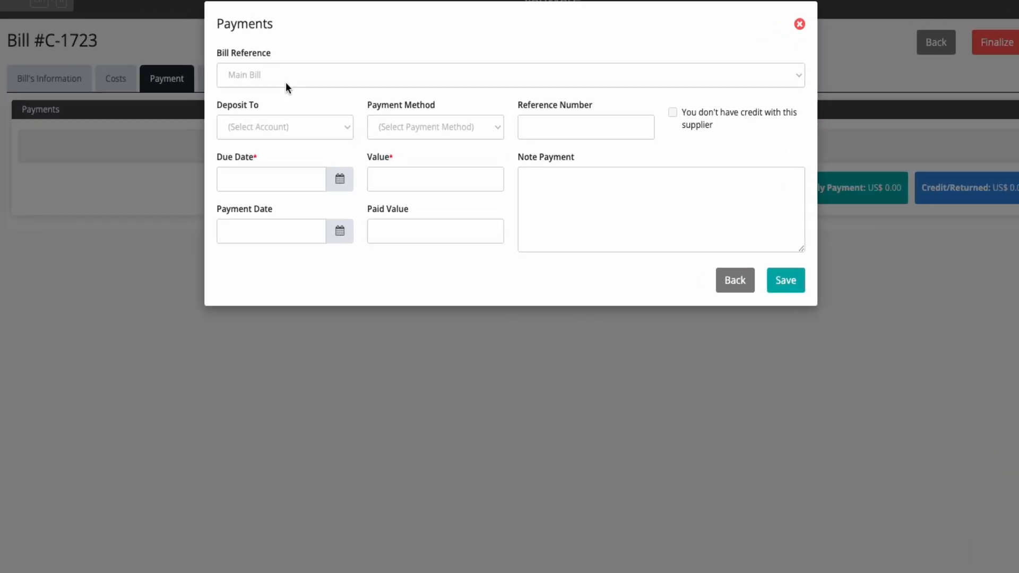
click(246, 70)
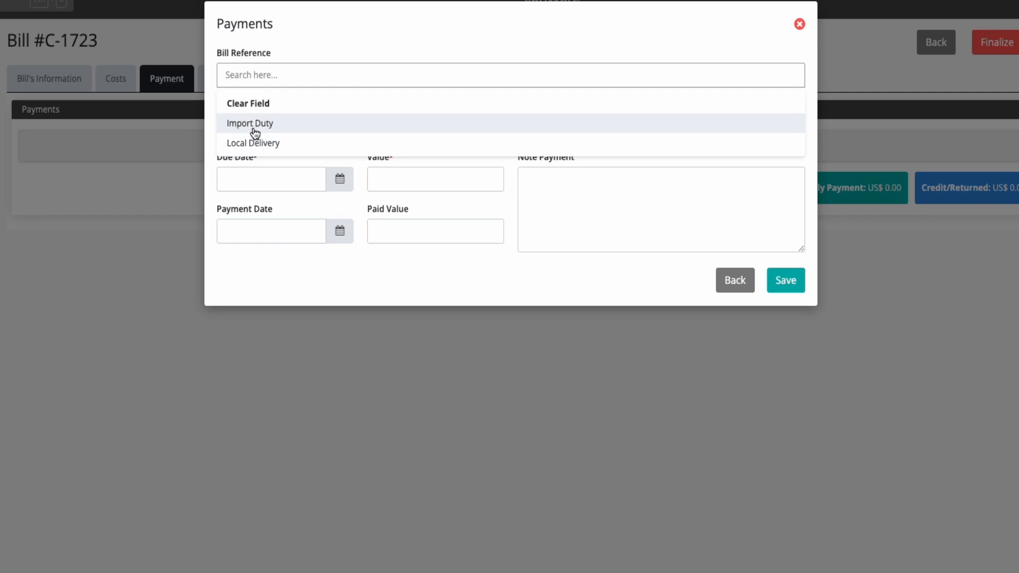
click(259, 125)
click(265, 127)
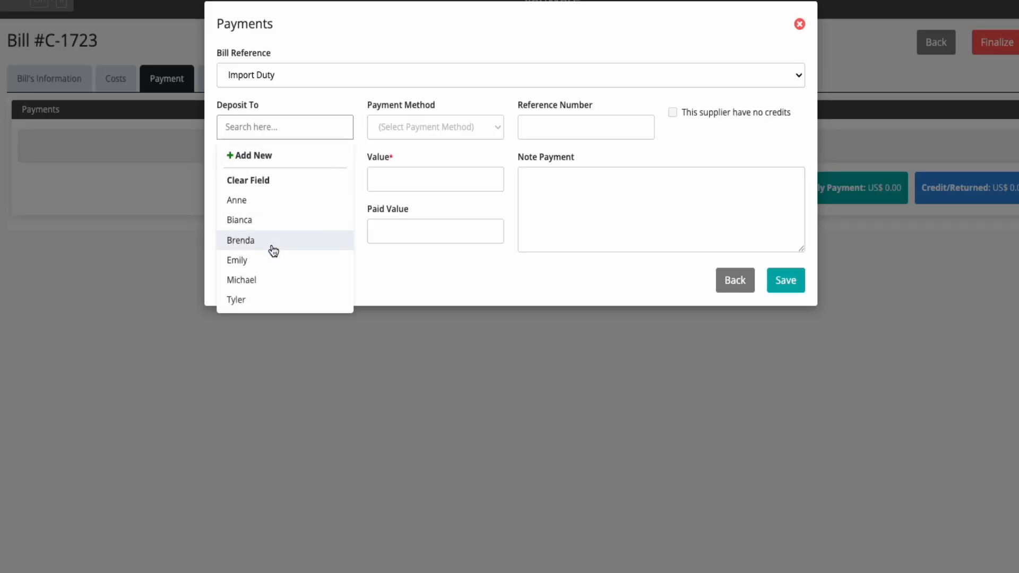
click(260, 200)
click(419, 127)
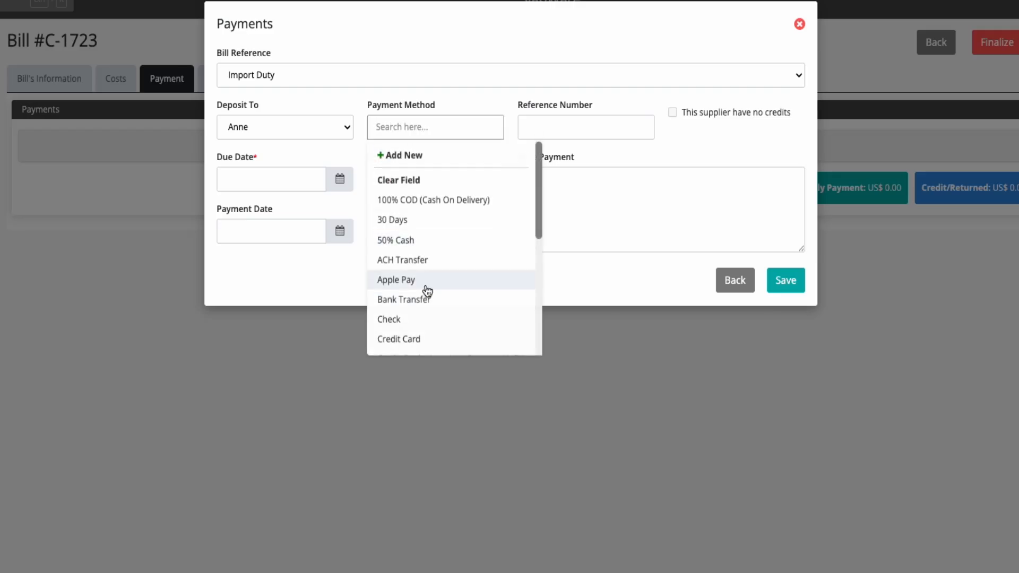
click(413, 205)
- Set the Import Duty payment's due and payment dates to 02/05/2026, its value and paid value to 45.00, and save it
click(239, 183)
click(325, 272)
click(393, 186)
text(45.00)
click(339, 231)
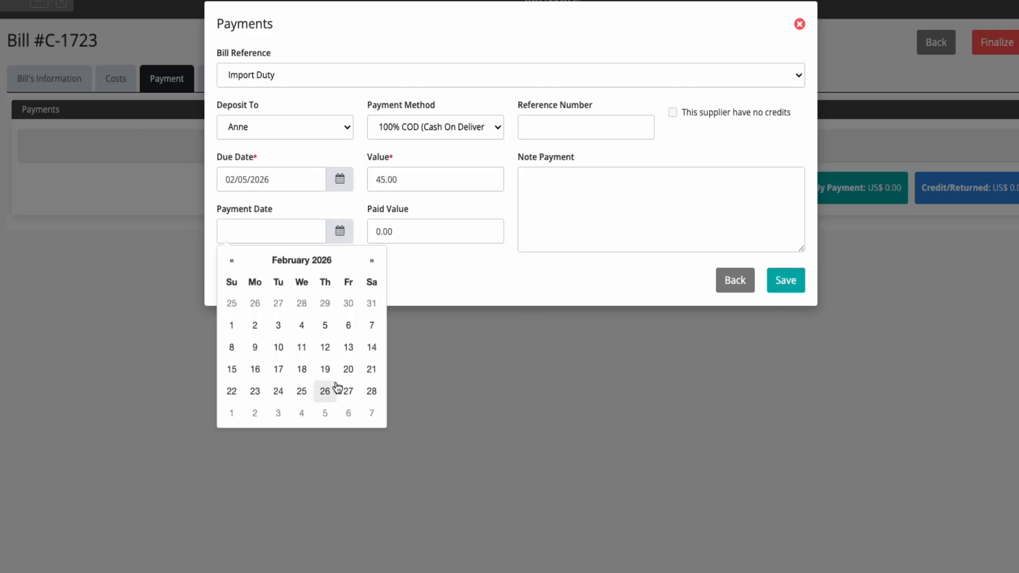
click(324, 325)
click(425, 238)
text(4500)
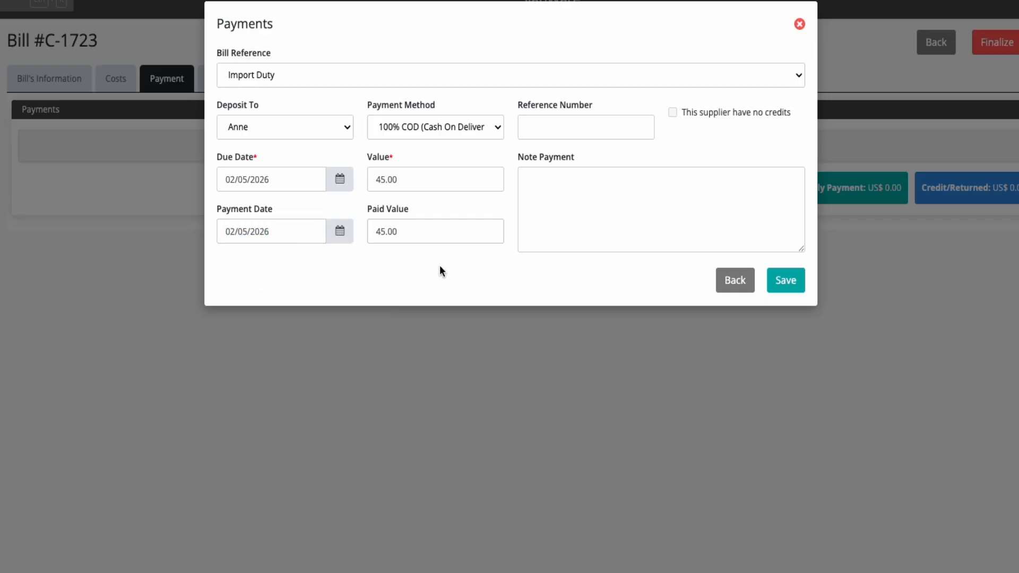
click(785, 281)
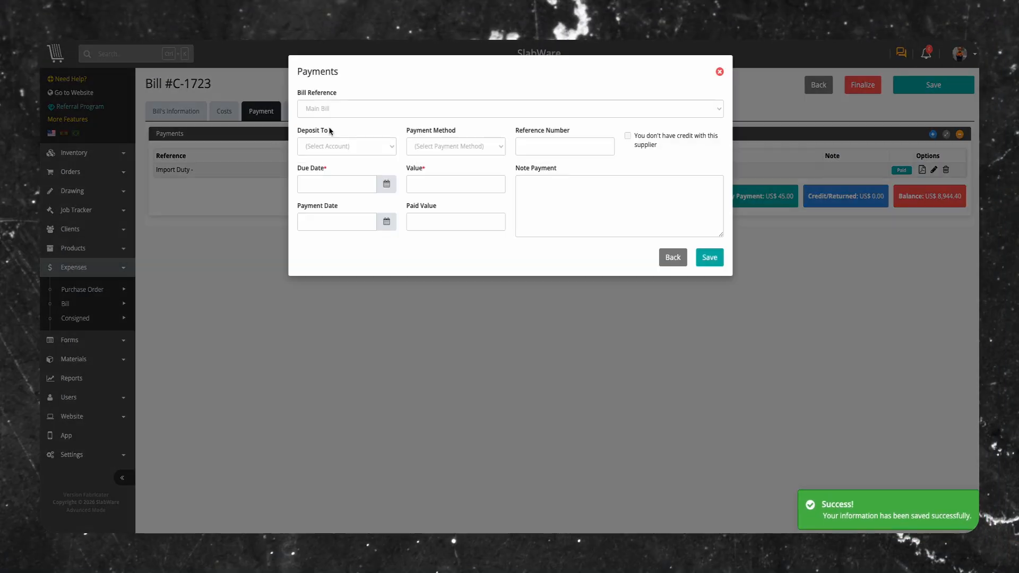
- Record a Local Delivery payment by 100% COD (Cash On Delivery), due and paid 02/05/2026, with value and paid value 20.00
click(322, 109)
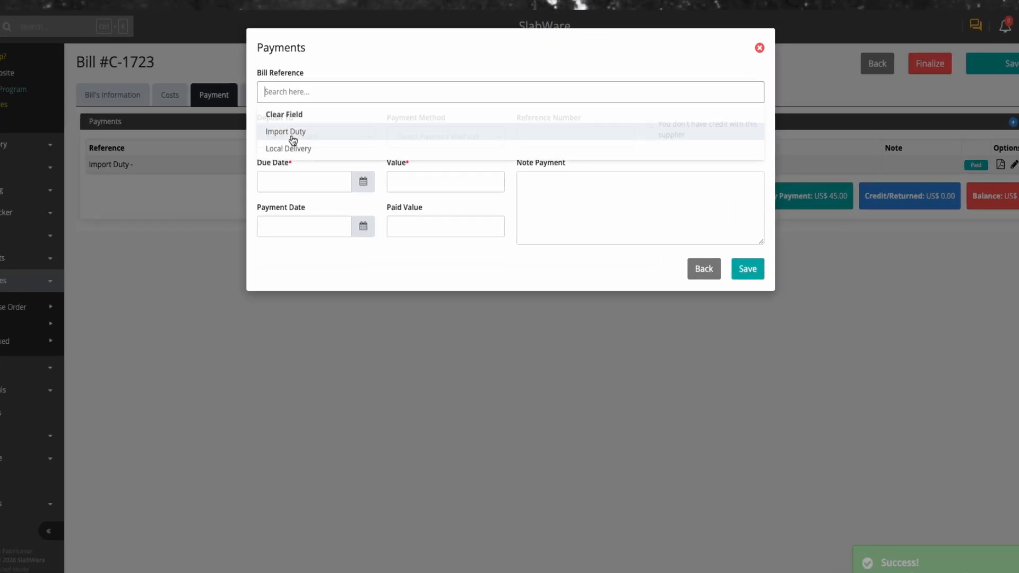
click(271, 143)
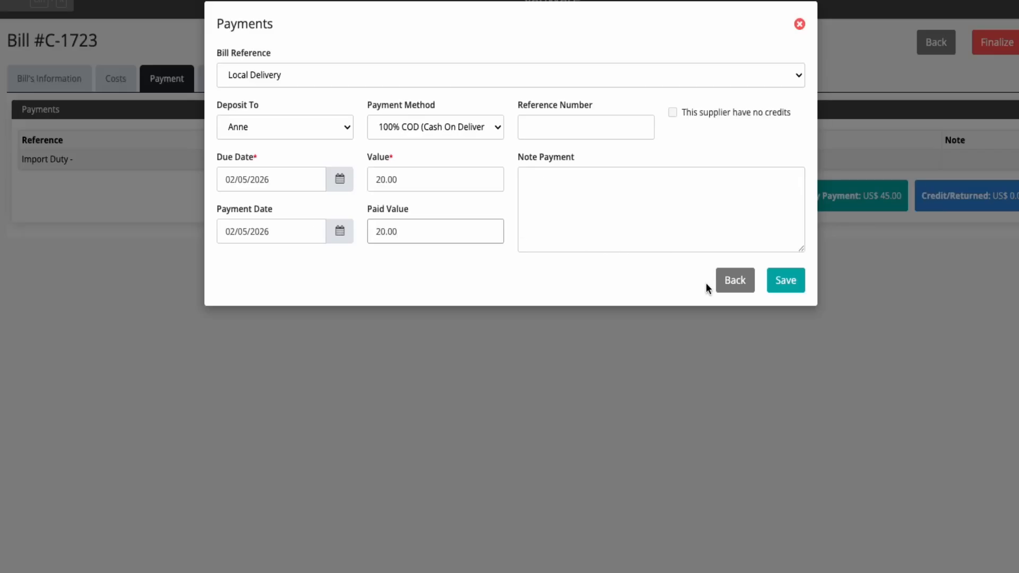
click(779, 280)
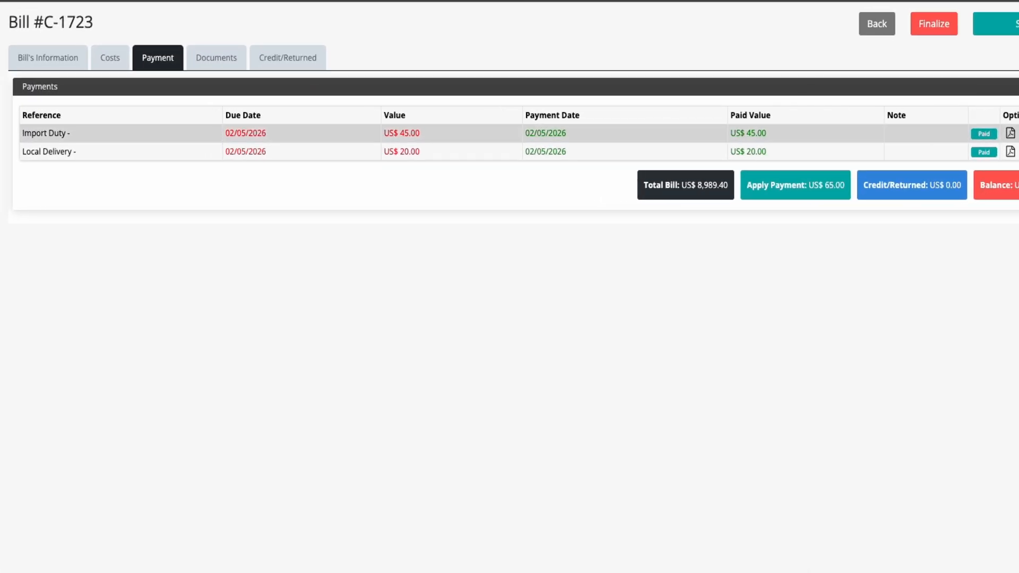
- Record a Main Bill payment of 35.00 by Bank Transfer, due and paid 02/05/2026, with the note "Bundle additional charges."
click(961, 85)
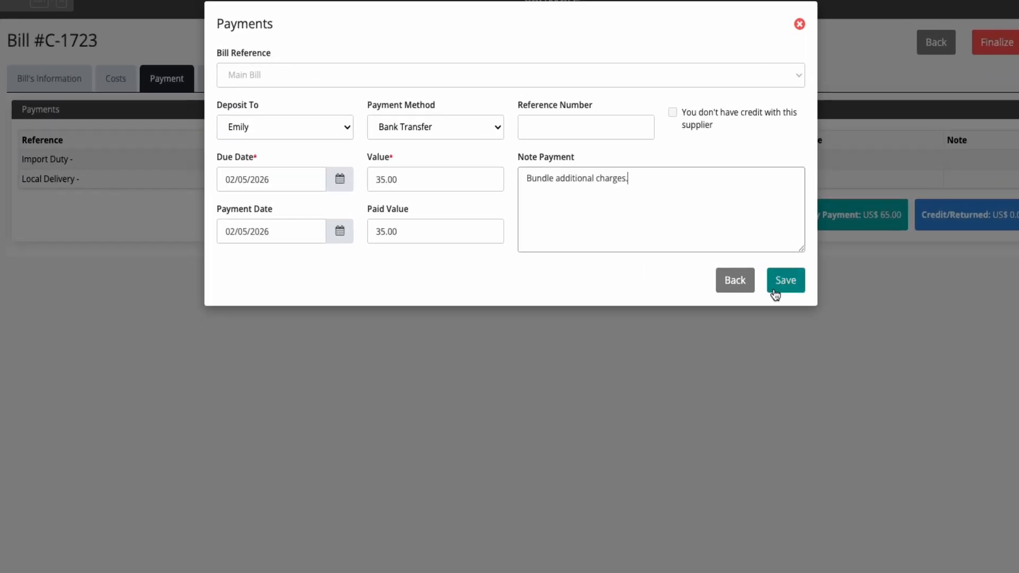
click(776, 286)
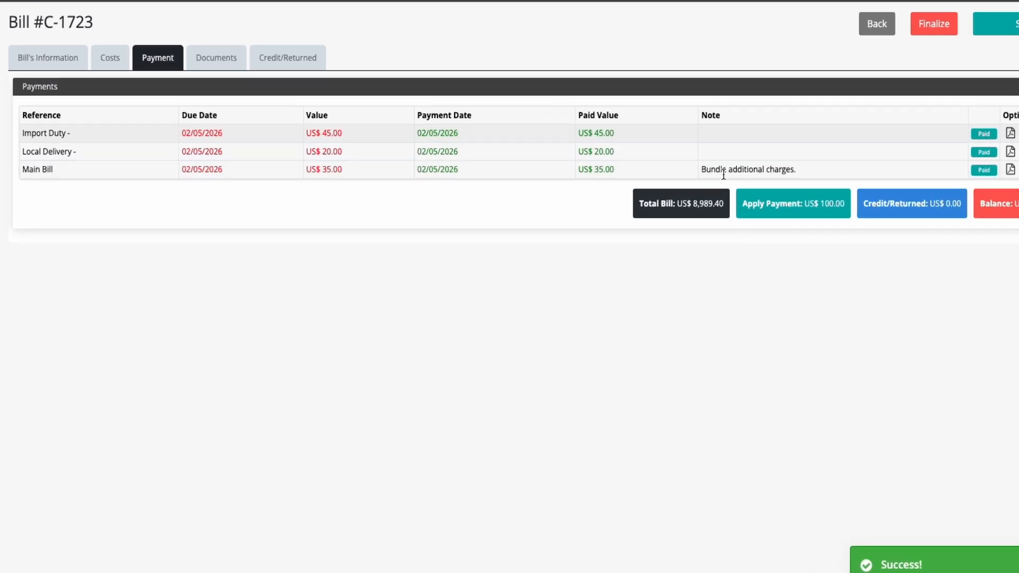
- Add a first Main Bill installment of 4,494.70 by 50% Cash, due 02/20/2026, with a note on the Net 15 days two-installment split
click(959, 90)
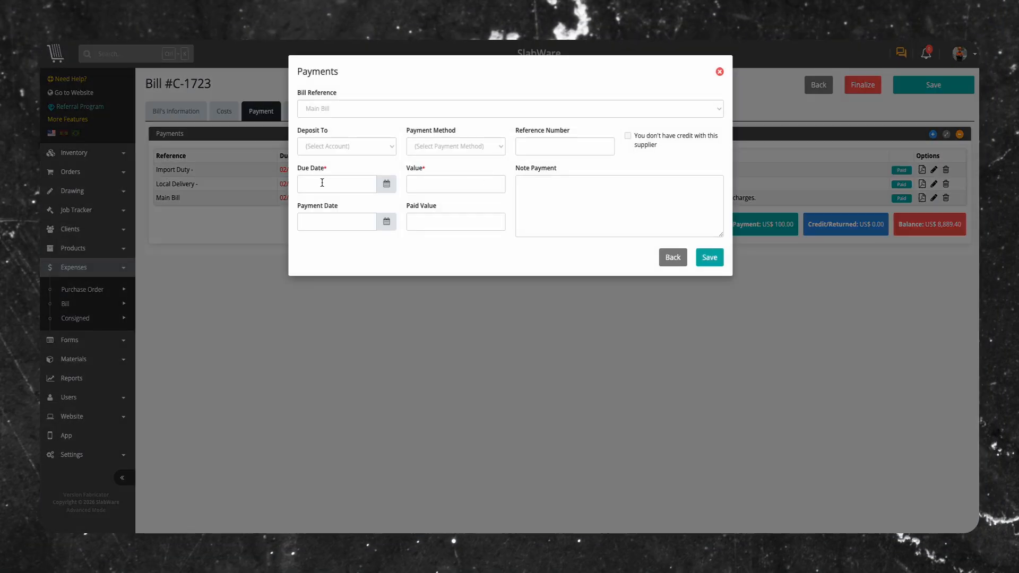
text(First installment of two, under Net 15 days payment terms, calculated from the bill issue date, in the amount of USD 4,494.70. Payment will be split as follows: 50% paid in cash and the remaining 50% to be paid by check in the next installment.)
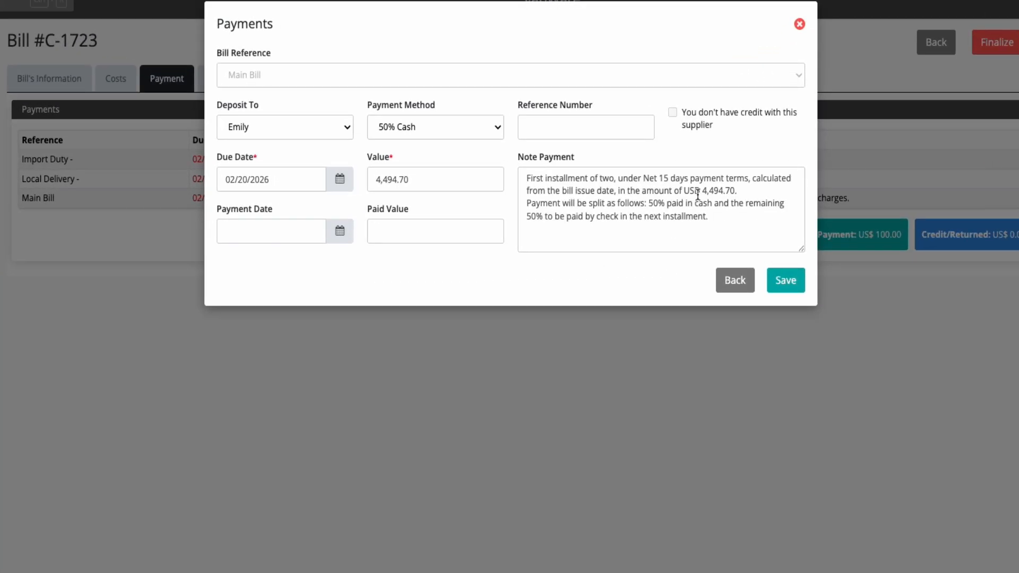
click(775, 281)
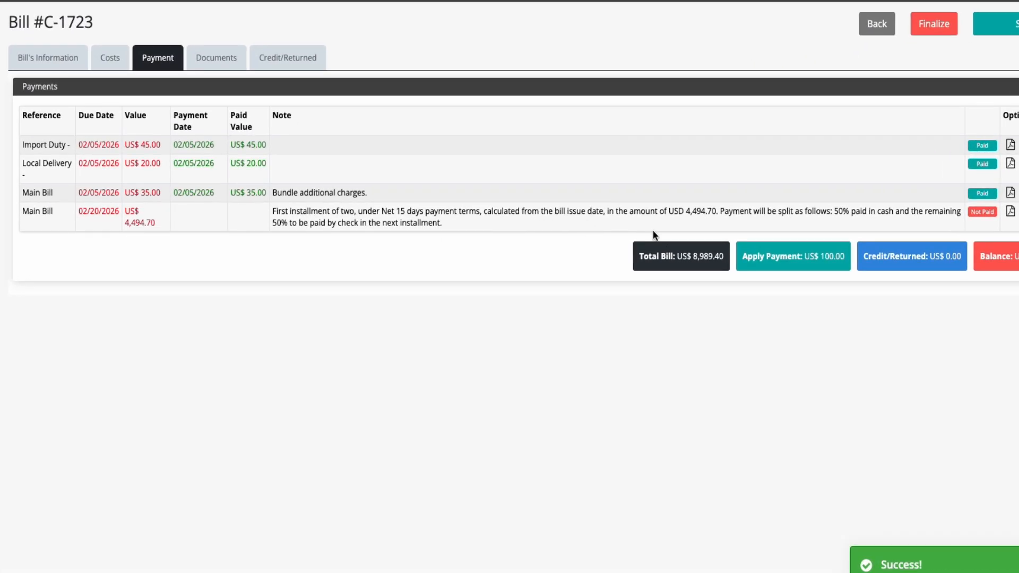
- Add a Main Bill payment of 4,494.70 by Check, due 03/20/2026, noted "Second and final installment, to be paid by check."
click(953, 89)
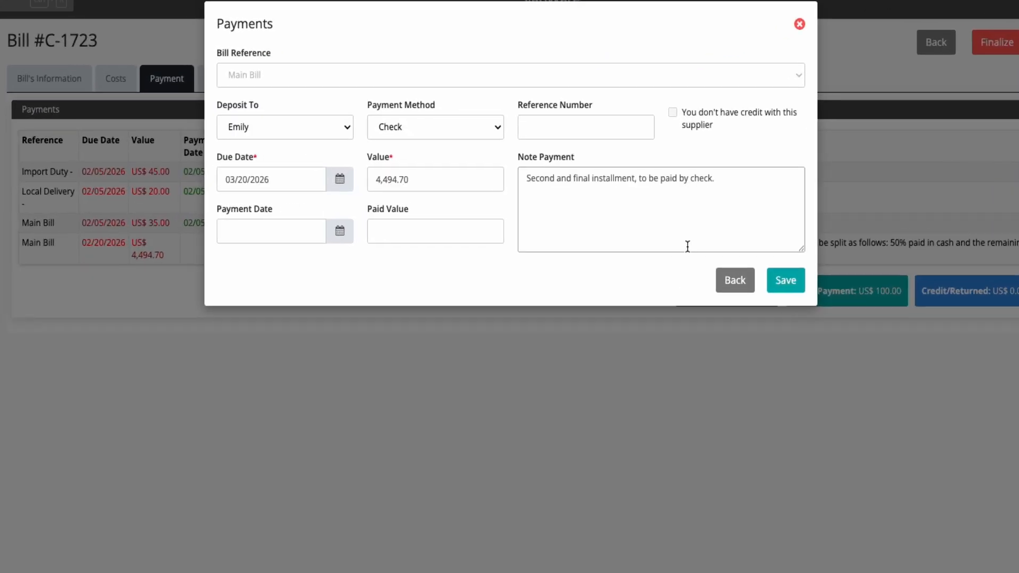
click(776, 280)
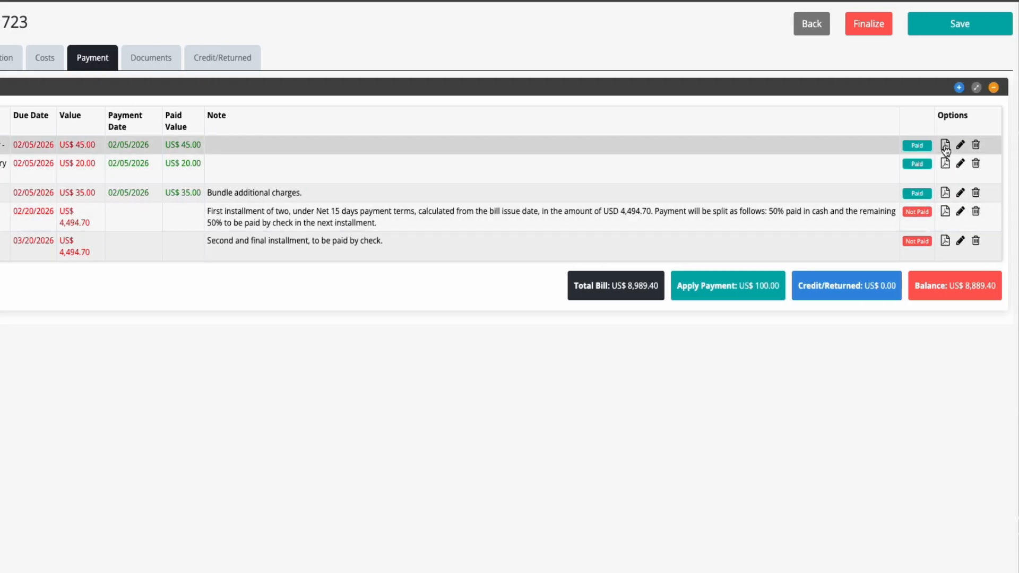
- Look at the Import Duty payment's PDF, edit and delete options, closing each without changing the payment
click(944, 146)
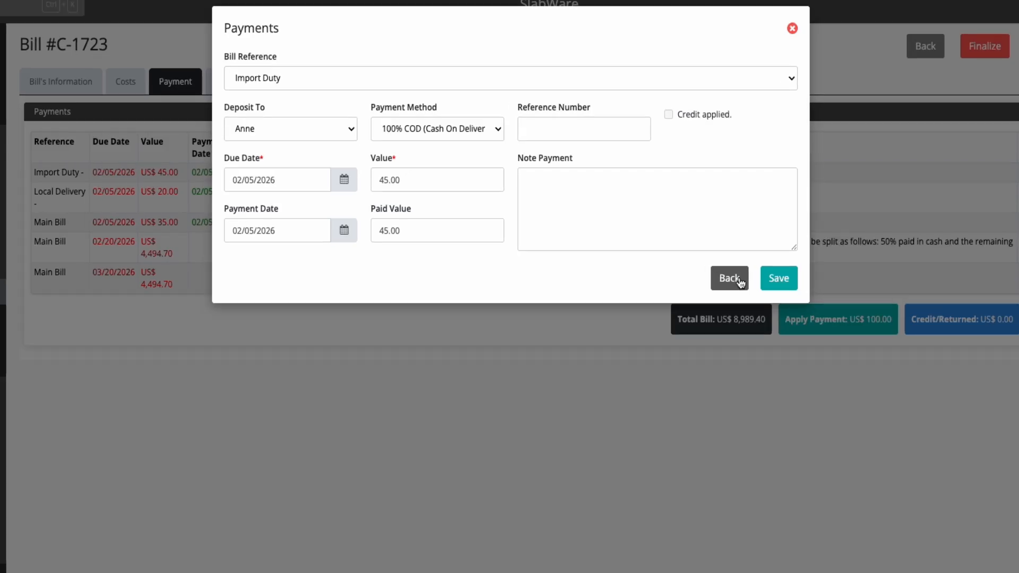
click(670, 255)
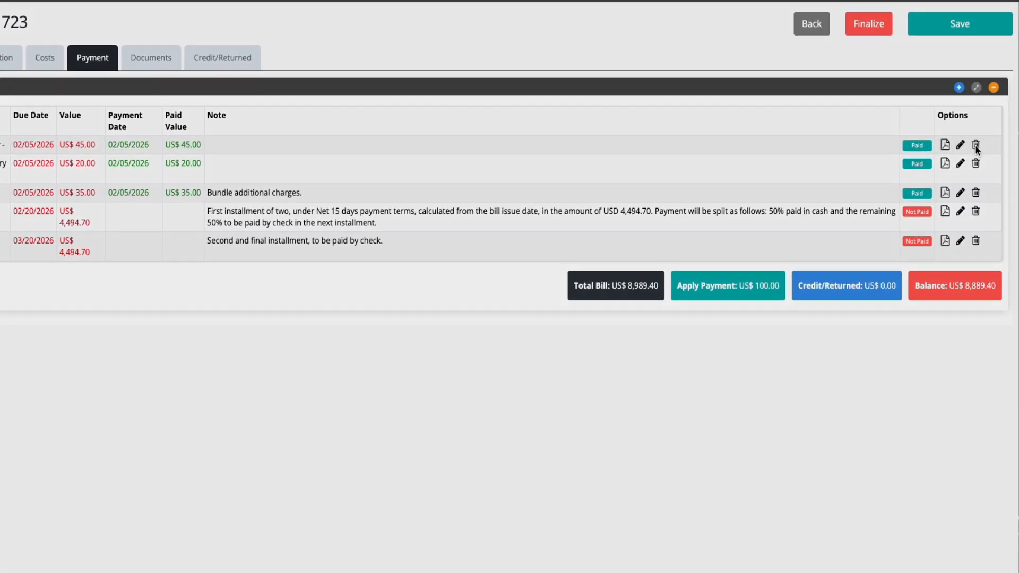
click(974, 146)
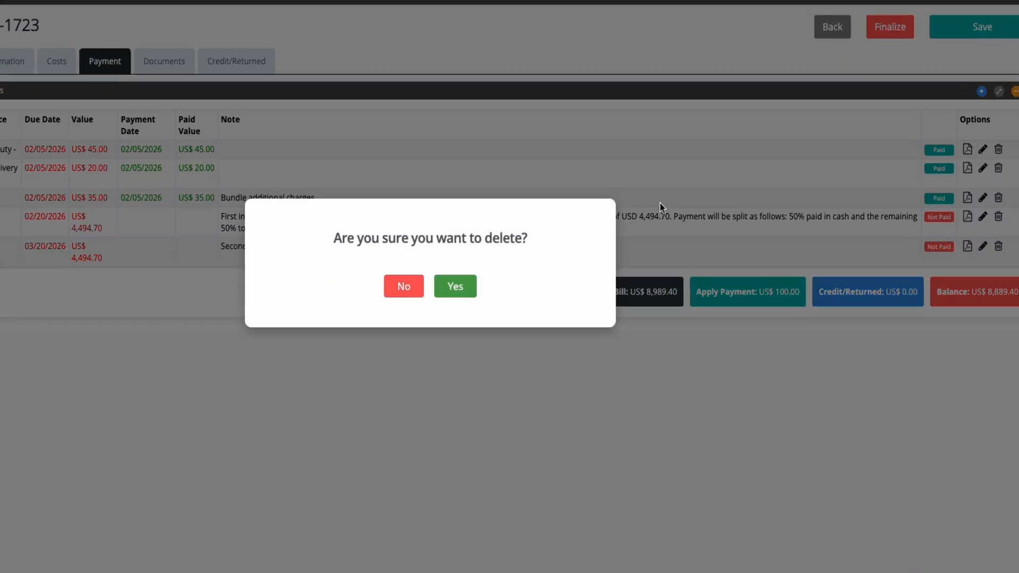
click(483, 318)
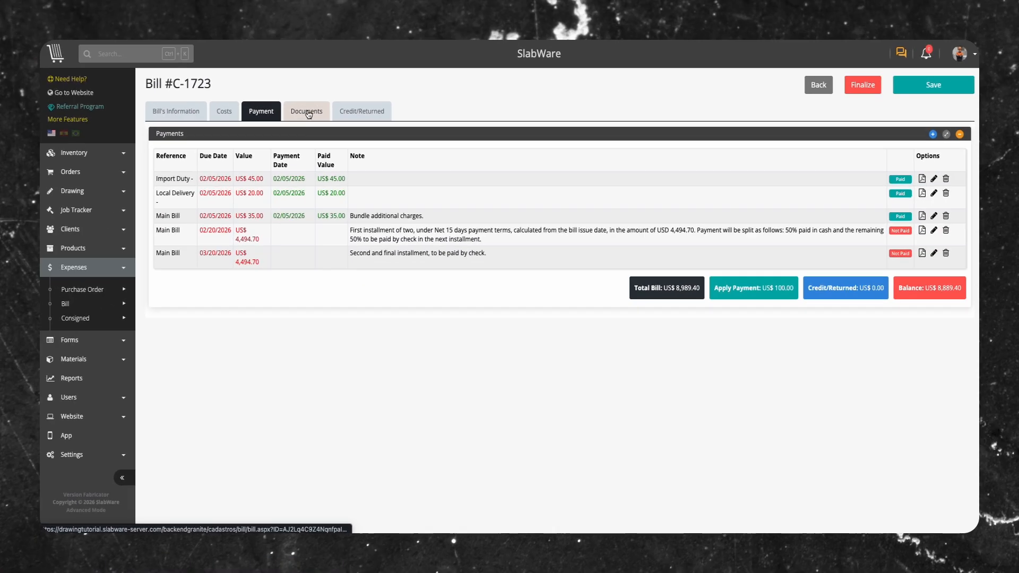
- Attach Payments_Terms.pdf and Purchase Terms & Conditions.pdf, described "Please review, sign, and return the attached Purchase and Payment Terms within 48 hours."
click(307, 112)
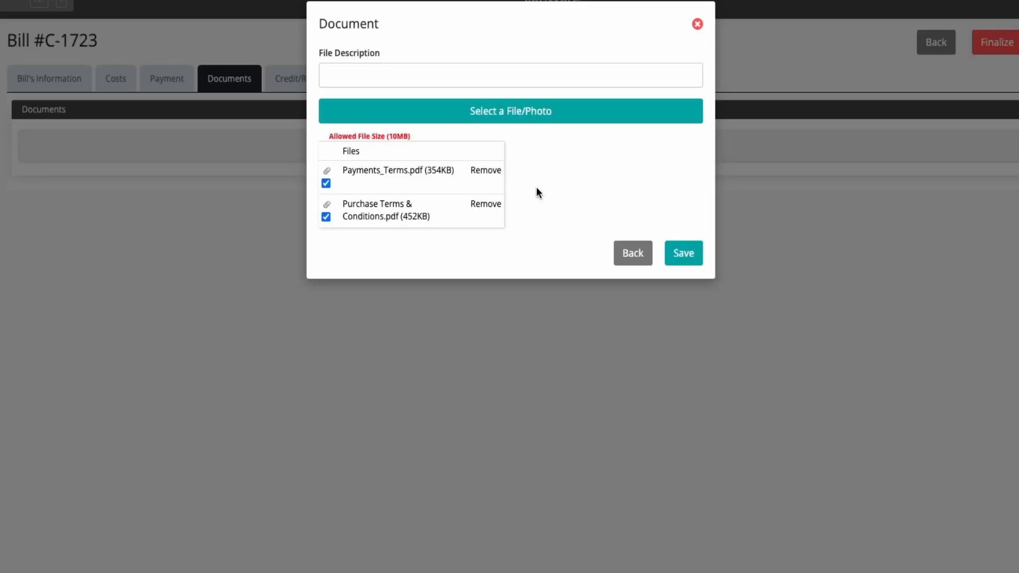
click(425, 68)
text(Please review, sign, and return the attached Purchase and Payment Terms within 48 hours.)
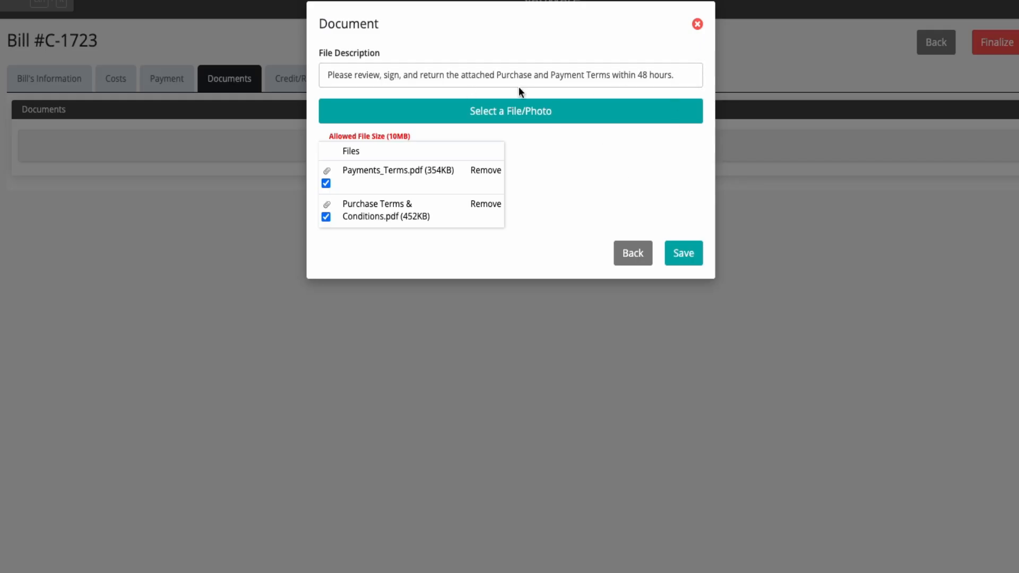
click(684, 258)
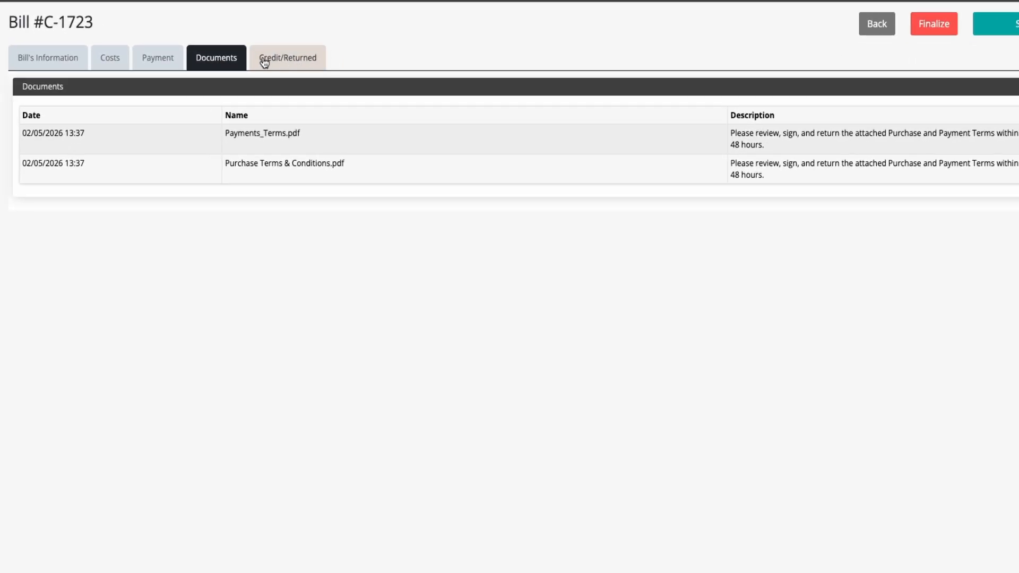
- Add supplier credit memo 13478 for returned slab TB01, value 839.57, described "Slab TB01 damaged during shipping, credited for next purchase."
click(286, 62)
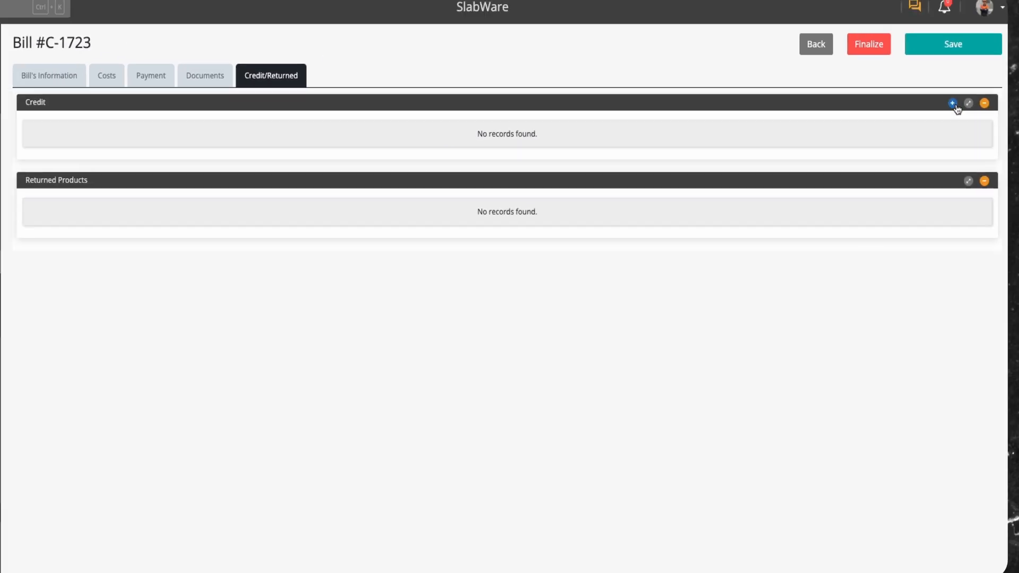
click(953, 103)
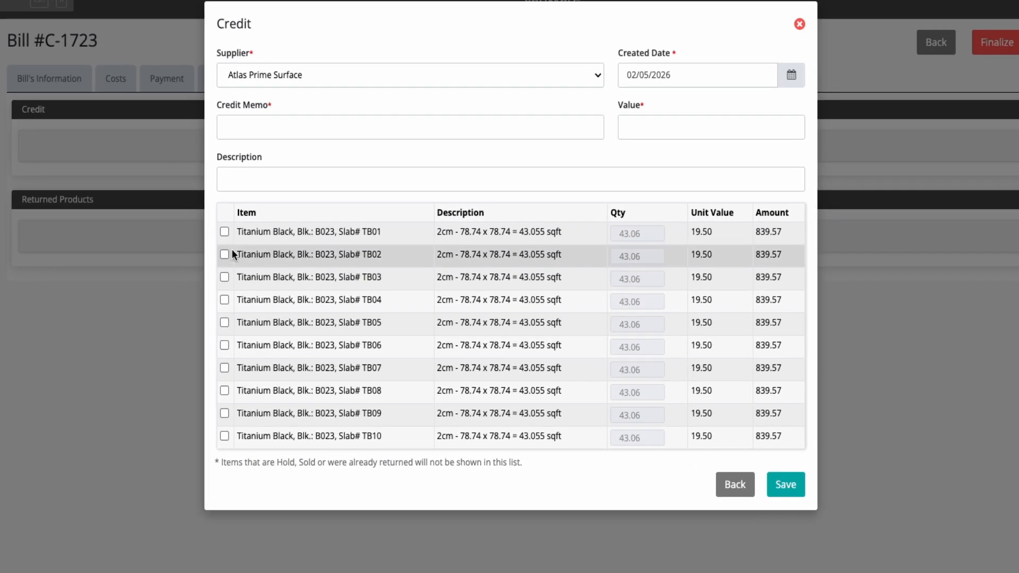
click(224, 231)
click(679, 129)
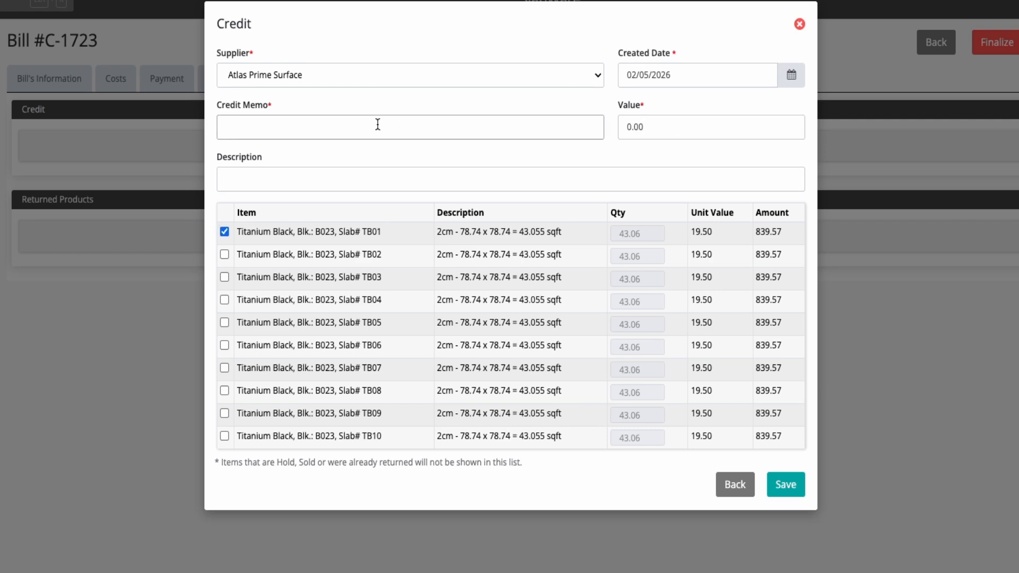
text(13478)
click(650, 127)
click(648, 149)
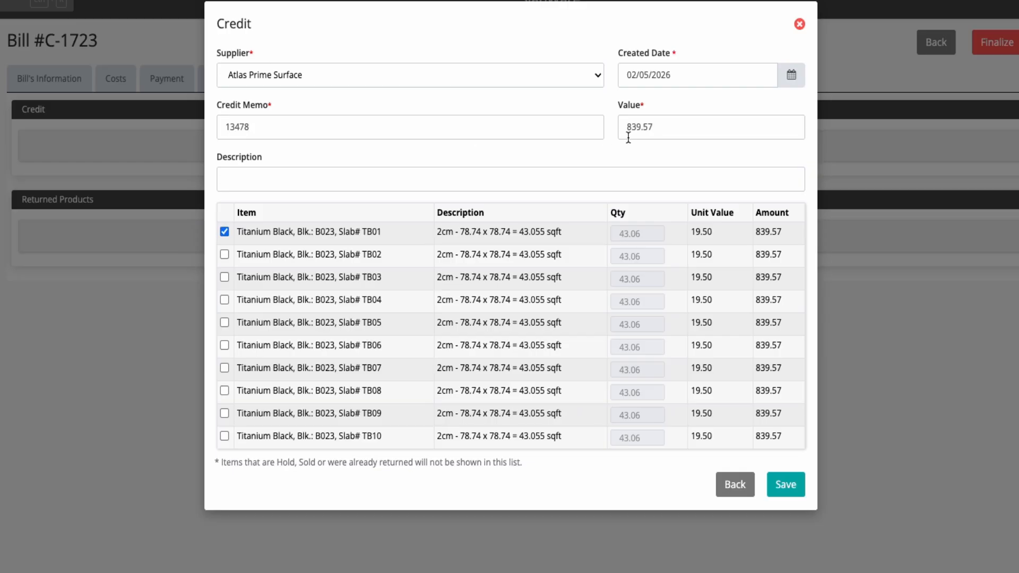
click(259, 180)
text(Slab TB01 damaged during shipping, credited for next purchase.)
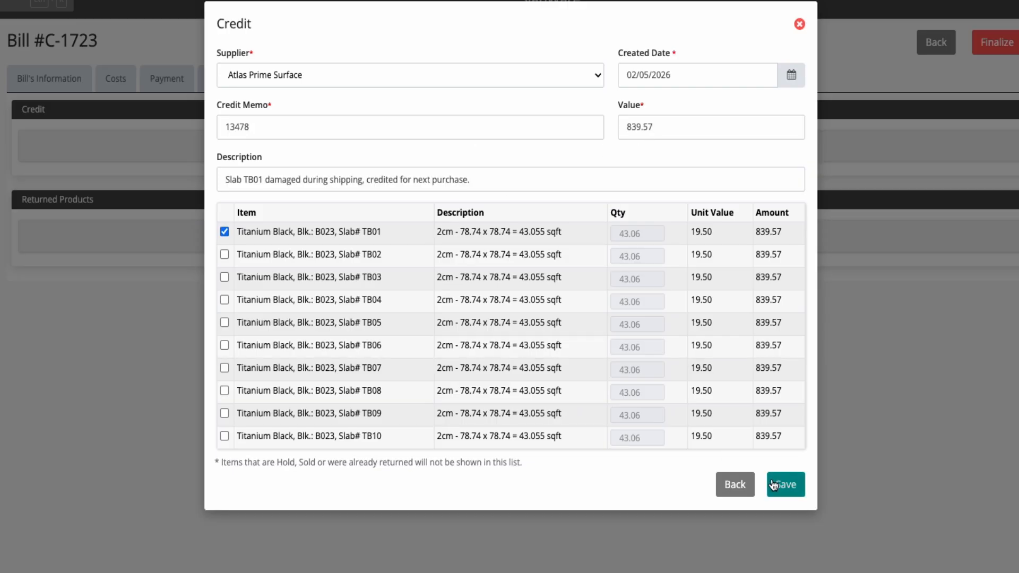
click(786, 484)
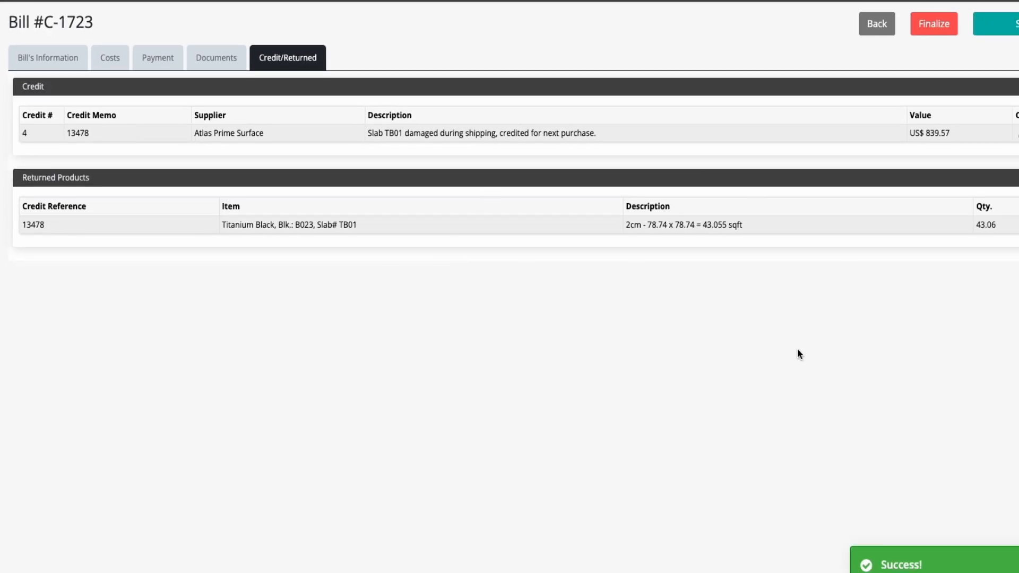
- Check the credit on the Atlas Prime Surface supplier record from the bill's supplier link, and save bill C-1723
click(58, 55)
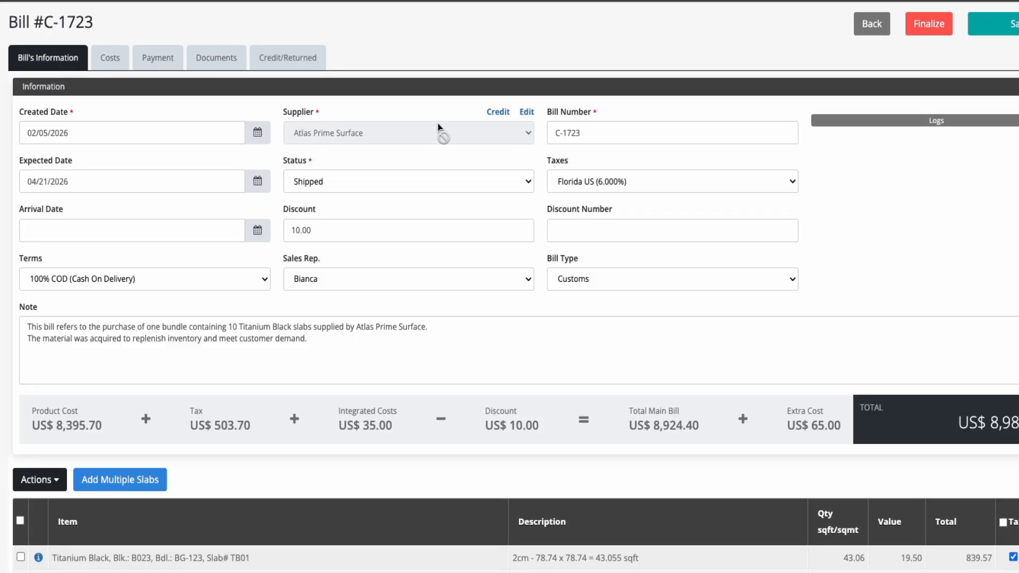
click(499, 114)
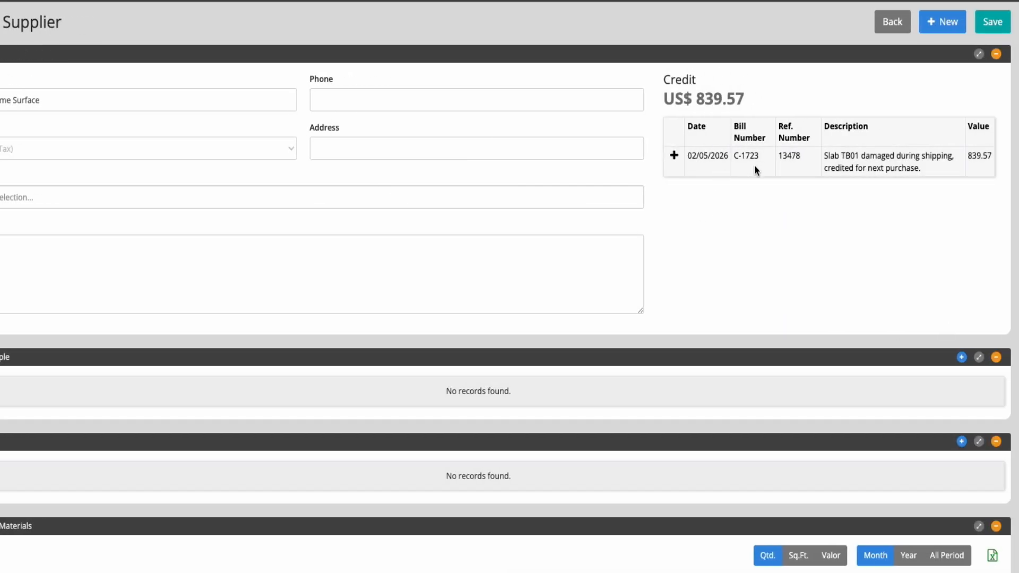
scroll(759, 189, down, 2)
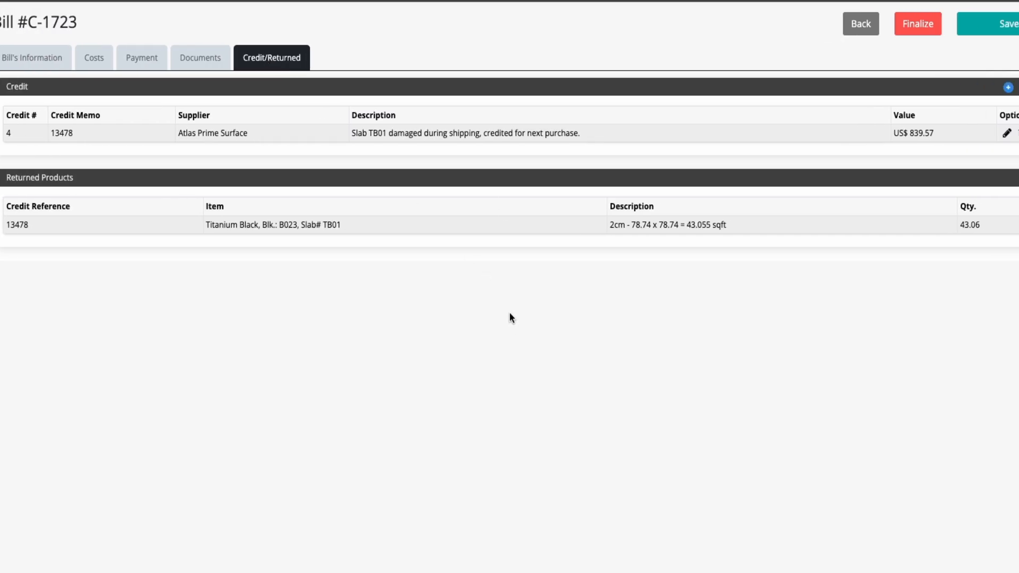
click(970, 35)
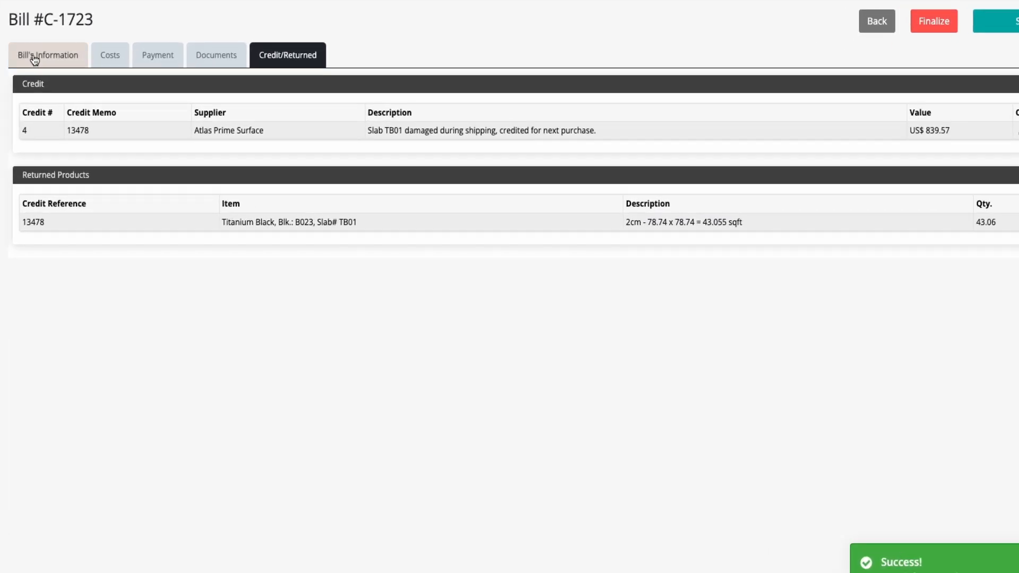
- Add Alaska White slabs AW01 to AW04 at 8.50, ten farmhouse sinks at 480.00, ten kitchen faucets at 190.00 and ten gas cooktops at 499.00
click(34, 58)
scroll(345, 356, down, 4)
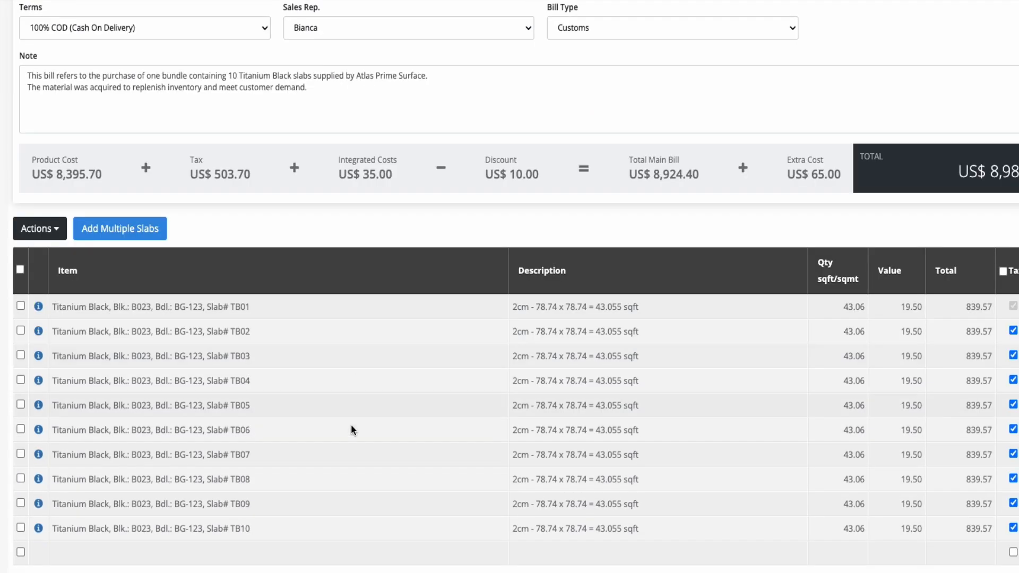
click(115, 555)
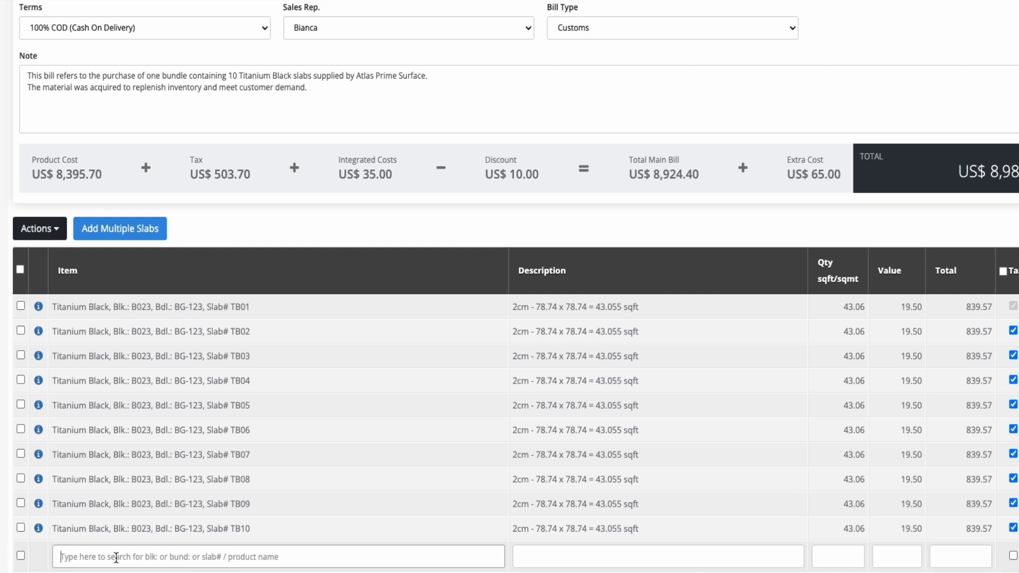
text(Alaska)
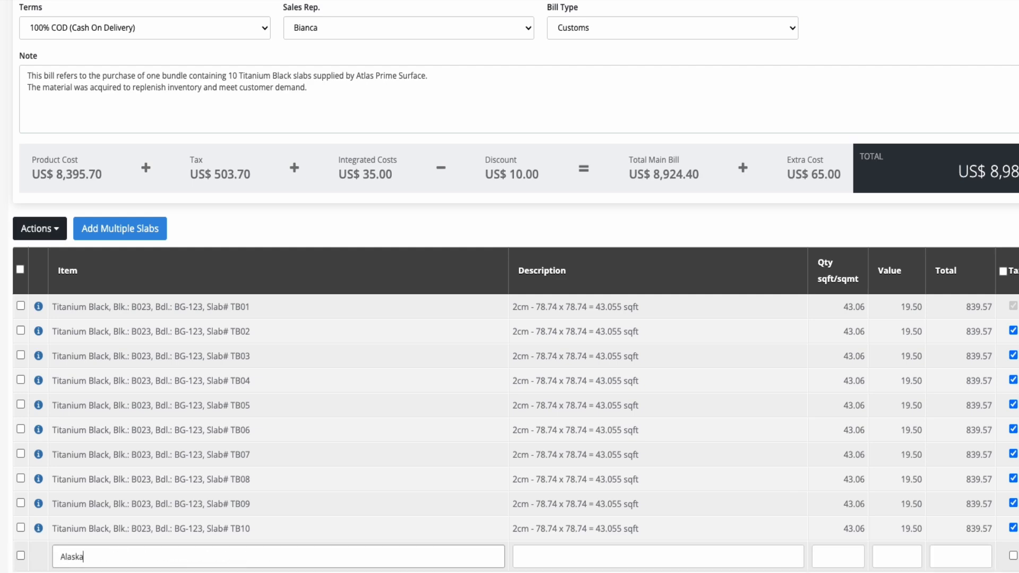
click(141, 338)
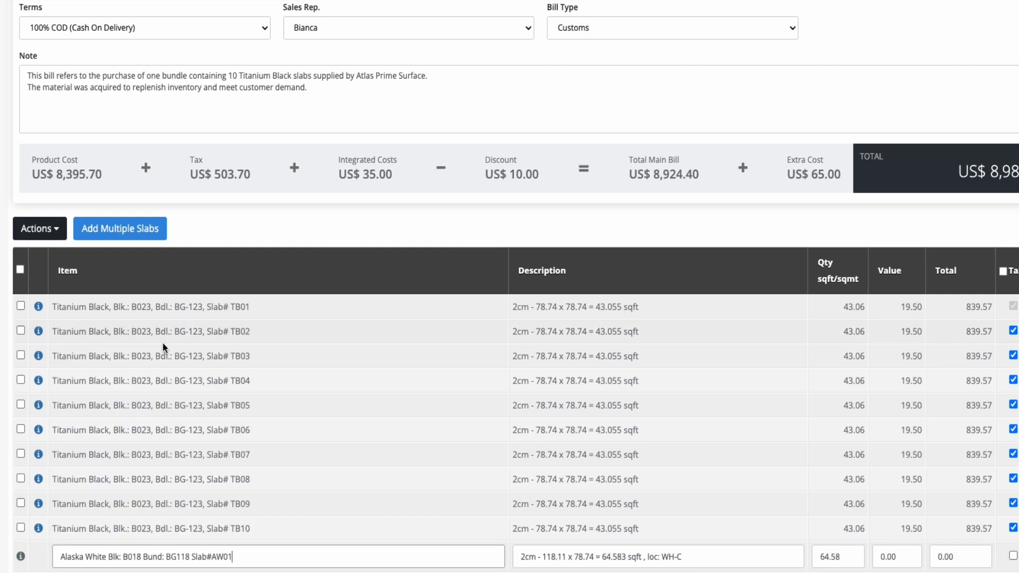
click(912, 558)
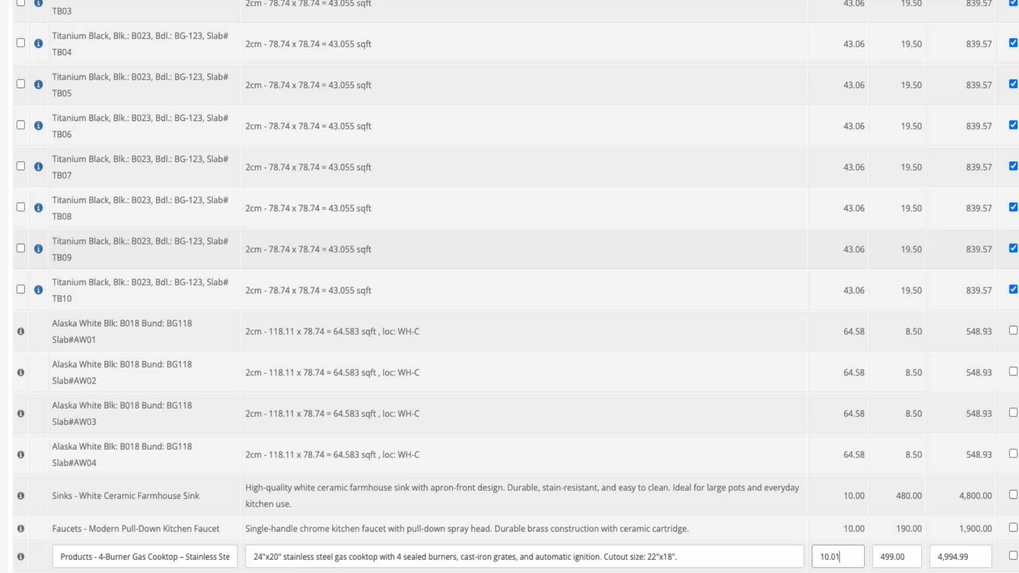
text(00)
key(Return)
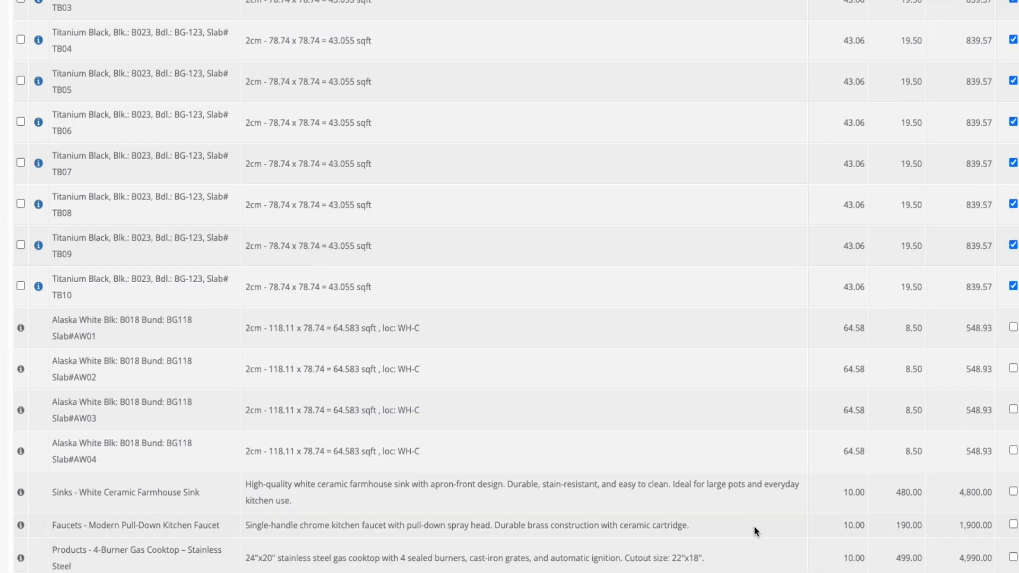
key(Escape)
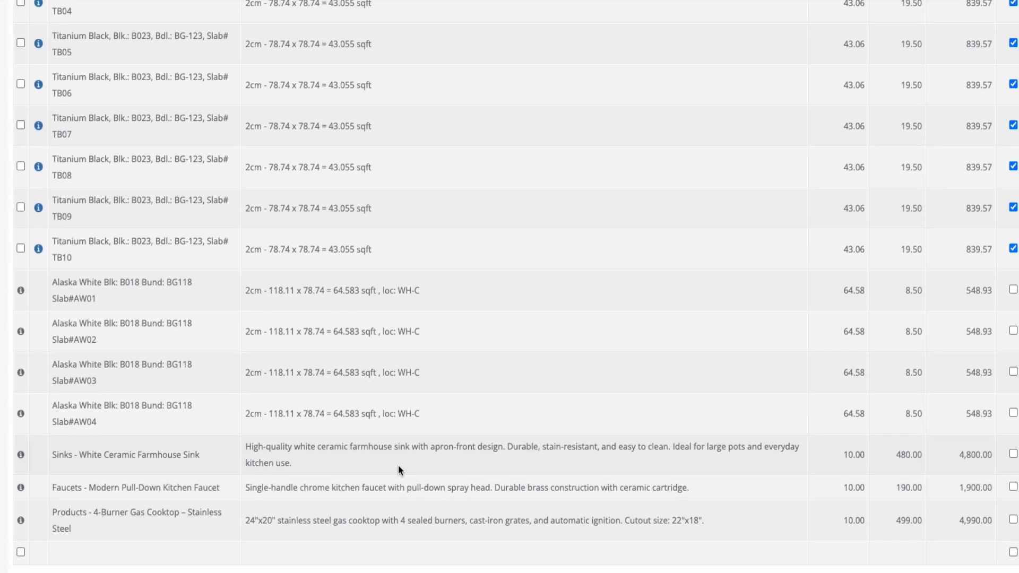
- Apply tax to all editable items on the bill, including the added slabs and products, and save the bill
scroll(538, 514, up, 10)
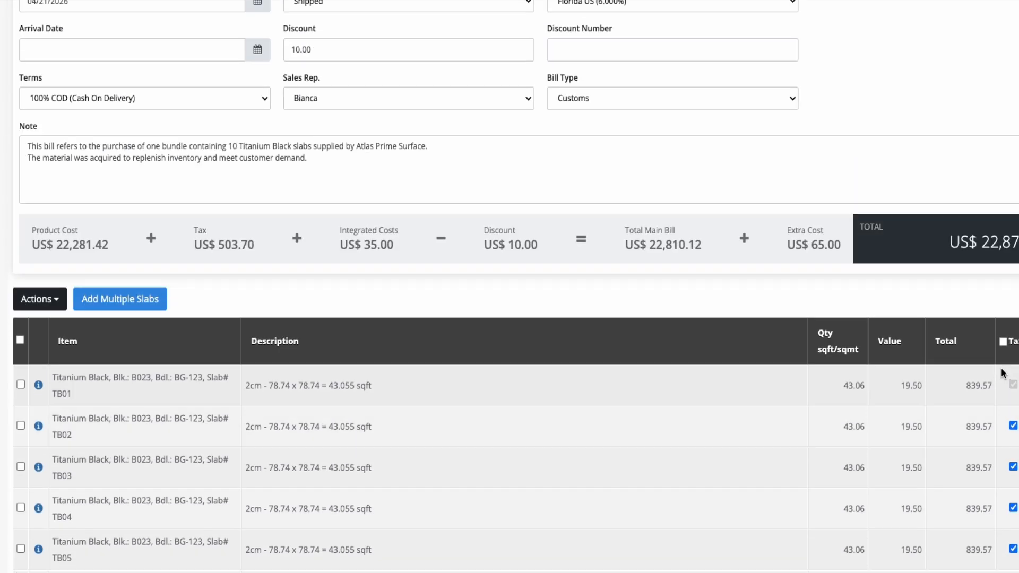
scroll(1002, 374, right, 2)
click(947, 342)
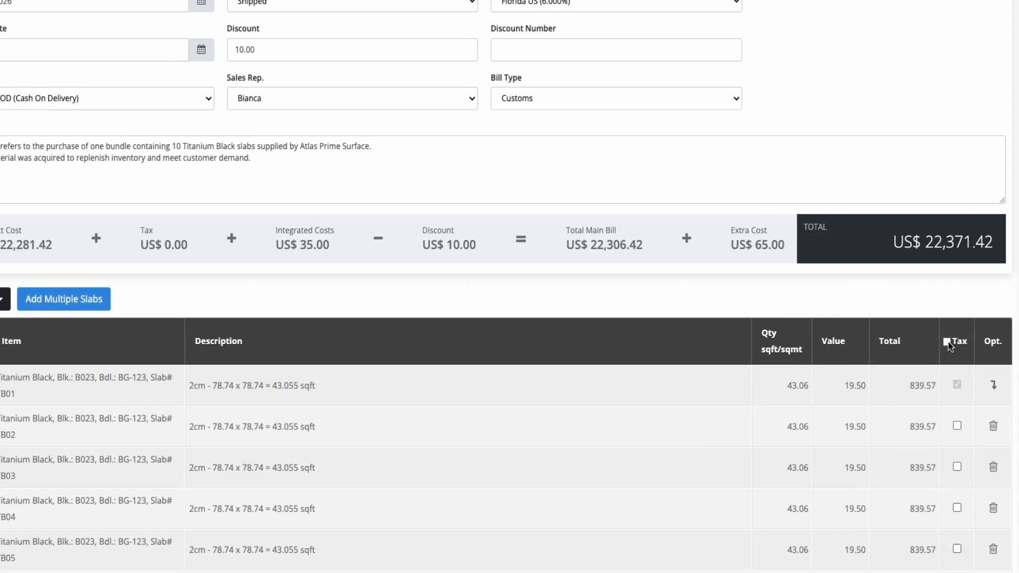
click(947, 343)
scroll(955, 395, down, 10)
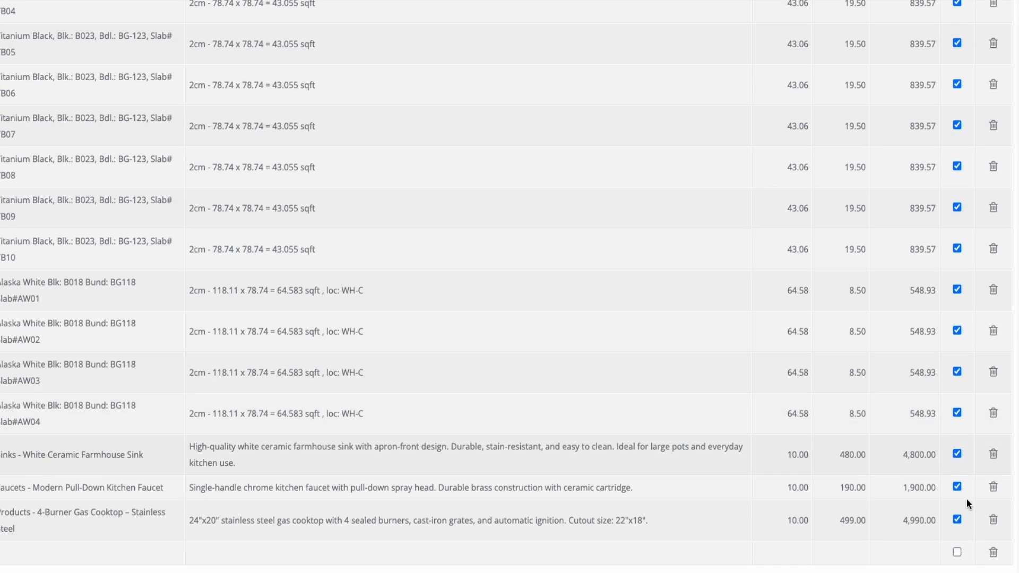
scroll(874, 375, up, 10)
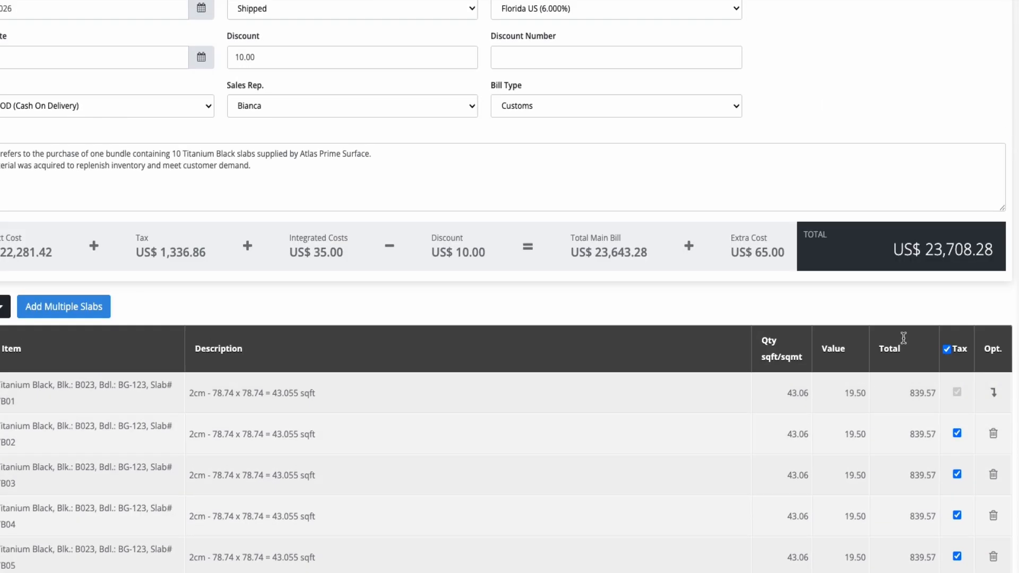
scroll(928, 272, up, 3)
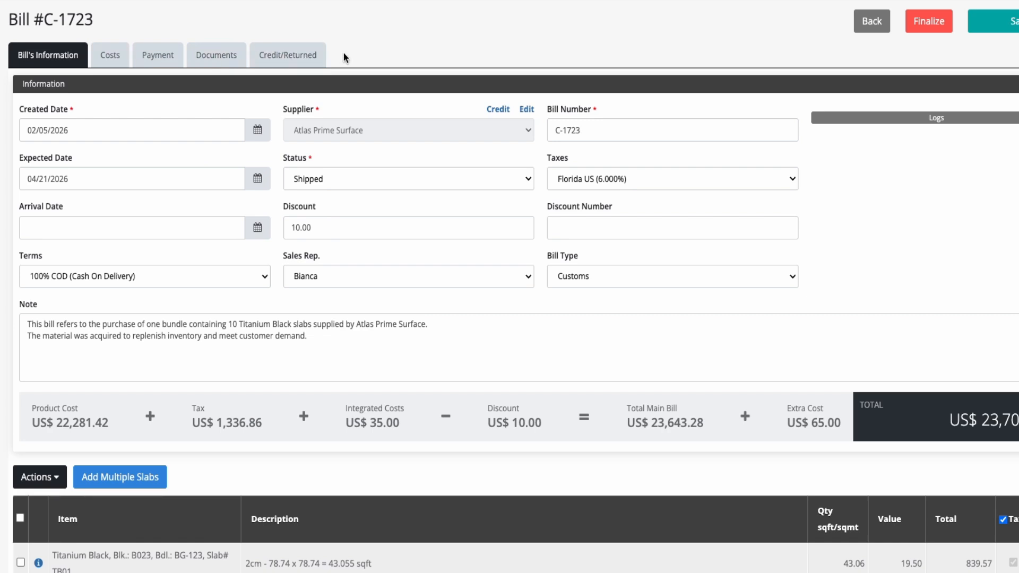
click(971, 27)
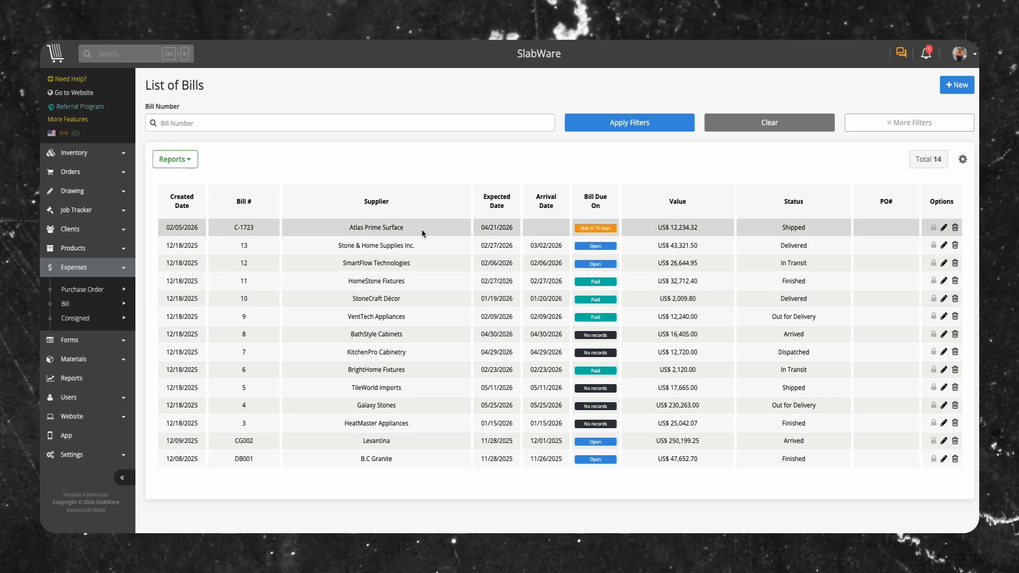
- Create a B.C Granite bill: expected 05/18/2026, Out for Delivery, Brazil (5.000%) tax, 20.00 discount, Net 15 Days, a sales representative and Customs type
click(956, 85)
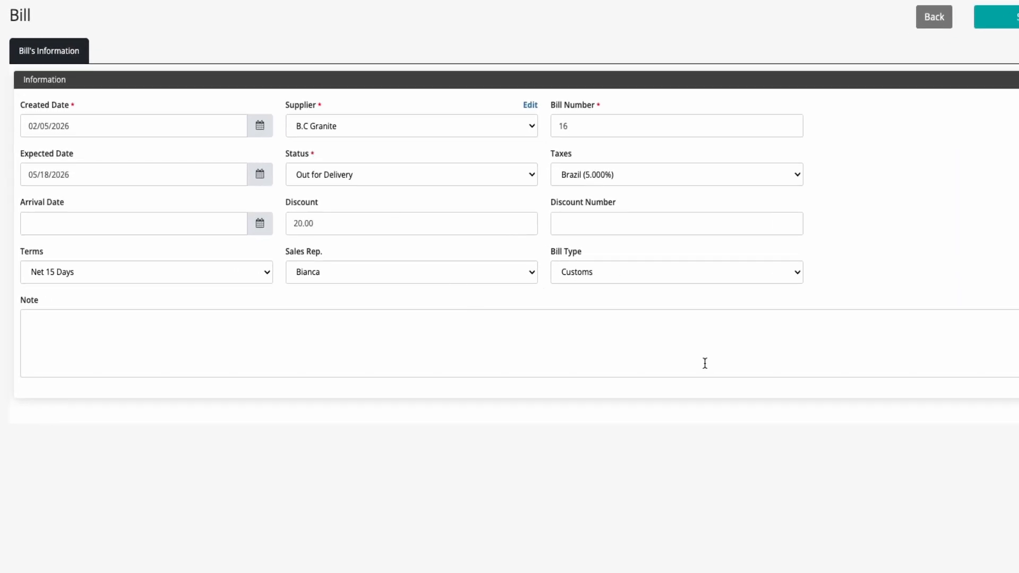
click(327, 364)
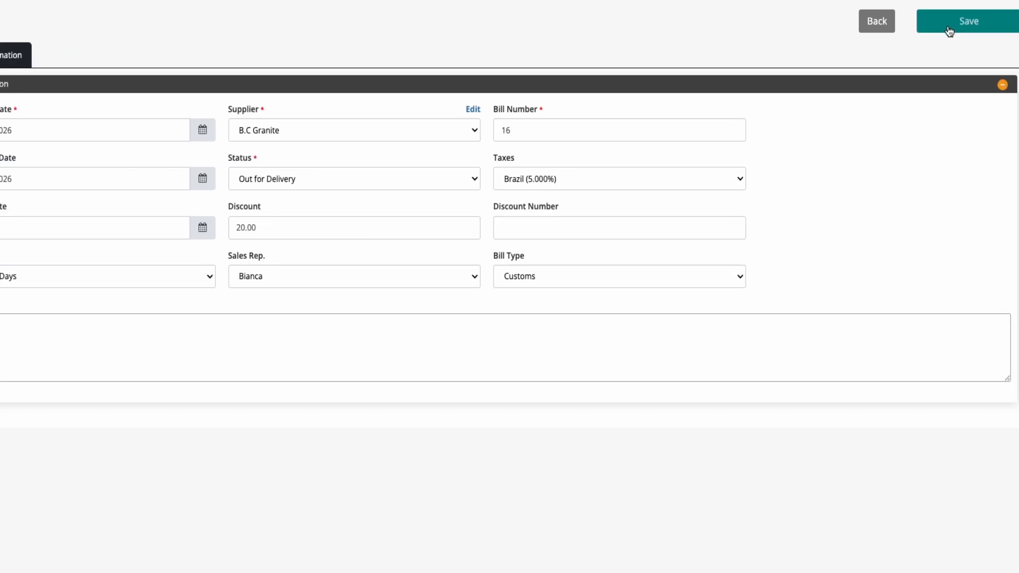
click(945, 29)
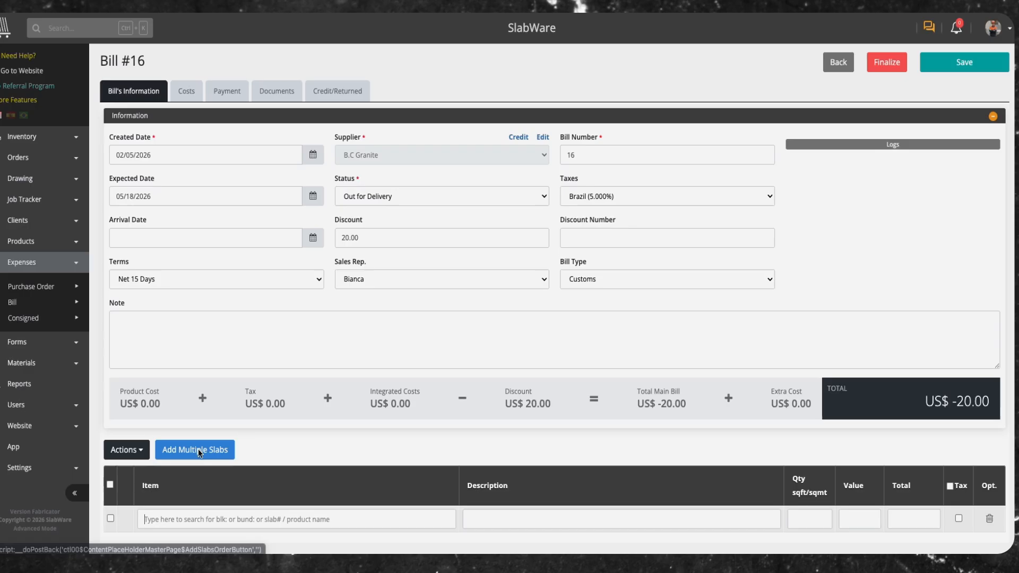
- Add six Armani Black slabs from bundle BG-104 to the B.C Granite bill at once: AB16 and AB26 to AB30
click(198, 449)
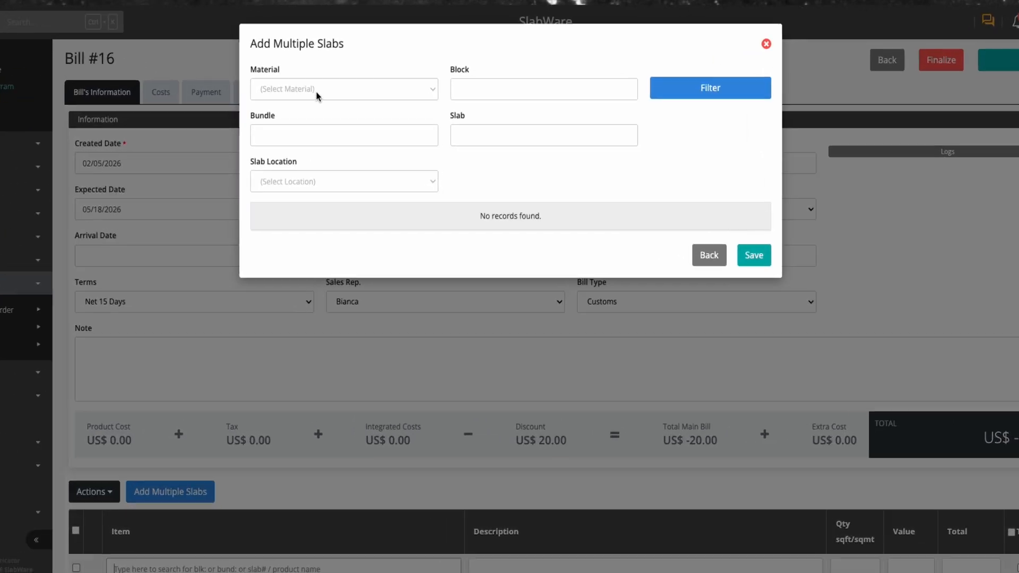
click(347, 92)
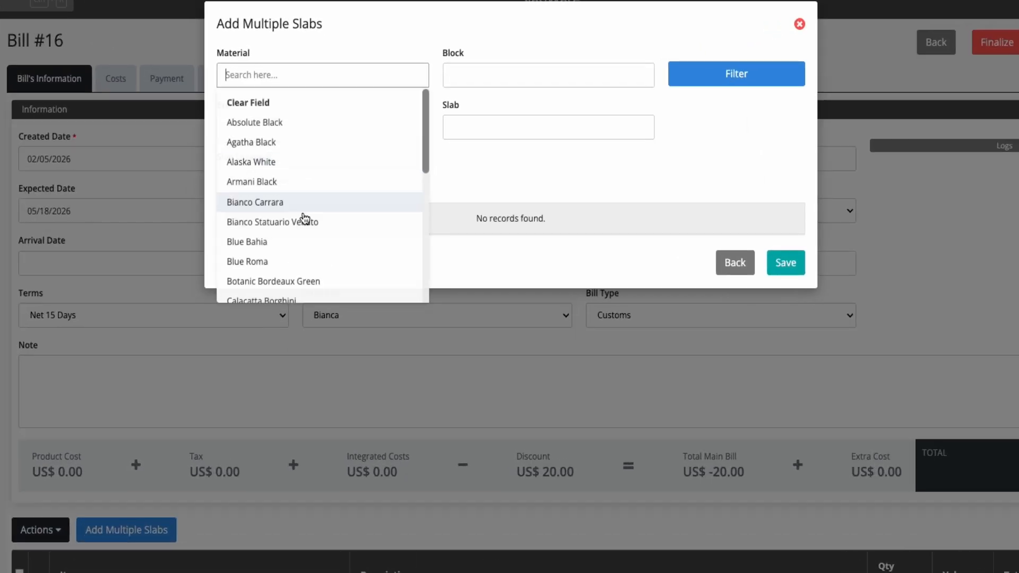
click(280, 185)
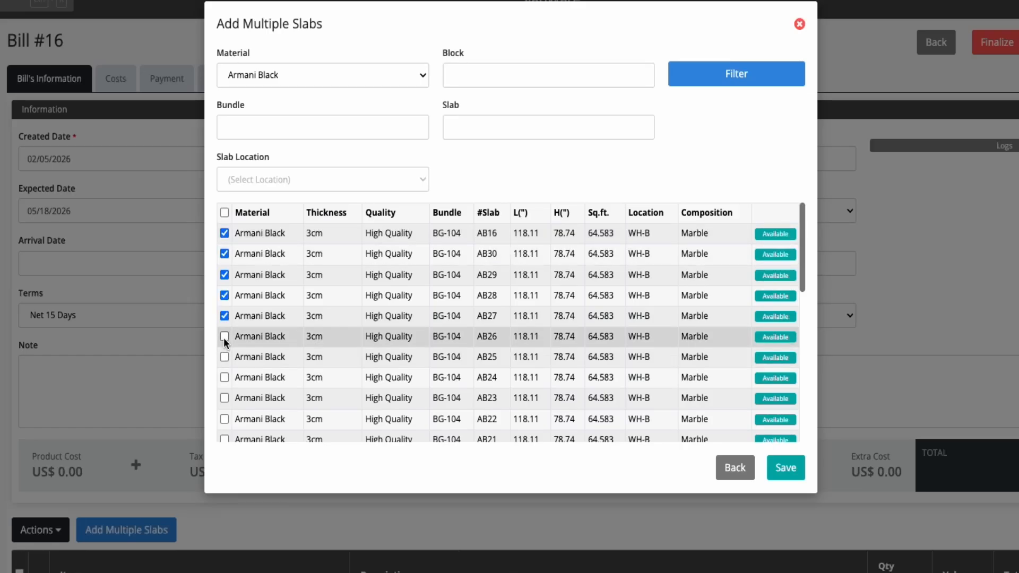
click(224, 337)
click(777, 475)
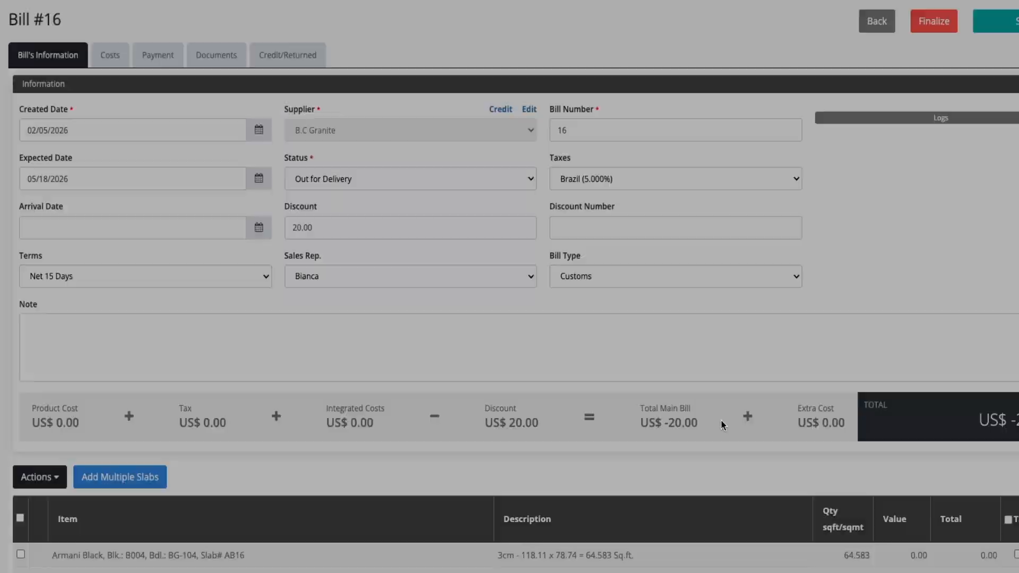
- Set the unit value of all six Armani Black slabs, AB16 and AB26 to AB30, to 15.80
scroll(382, 481, down, 3)
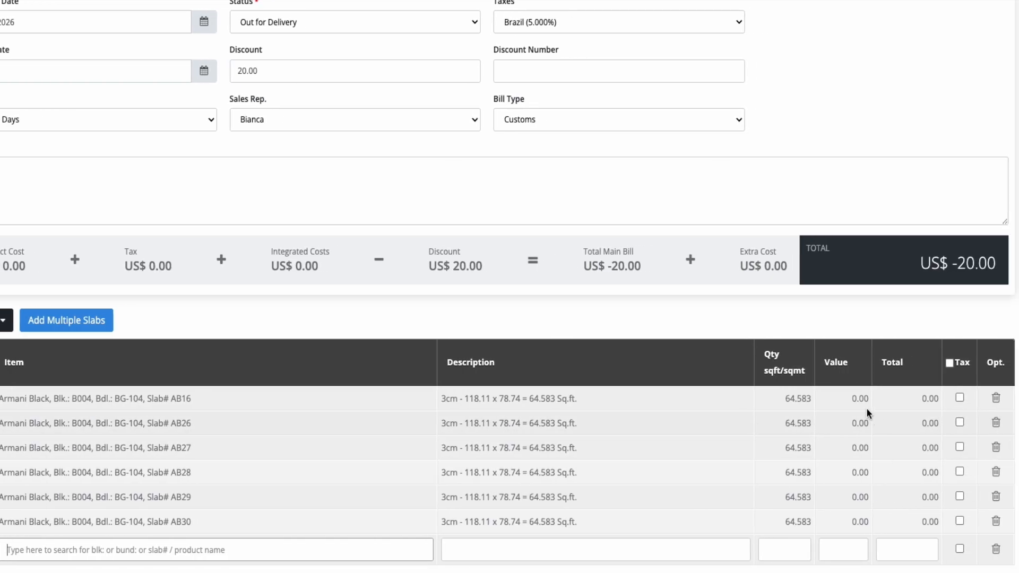
click(860, 400)
text(15.80)
click(855, 428)
text(15.80)
click(855, 452)
text(15.80)
click(854, 480)
text(15.80)
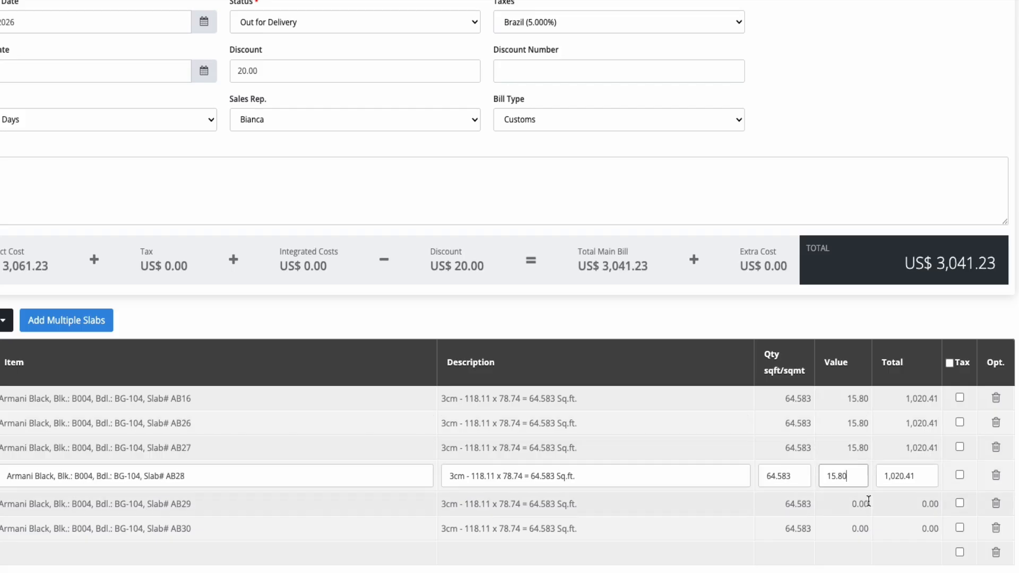
click(869, 500)
text(15.80)
click(860, 527)
text(15.80)
click(830, 548)
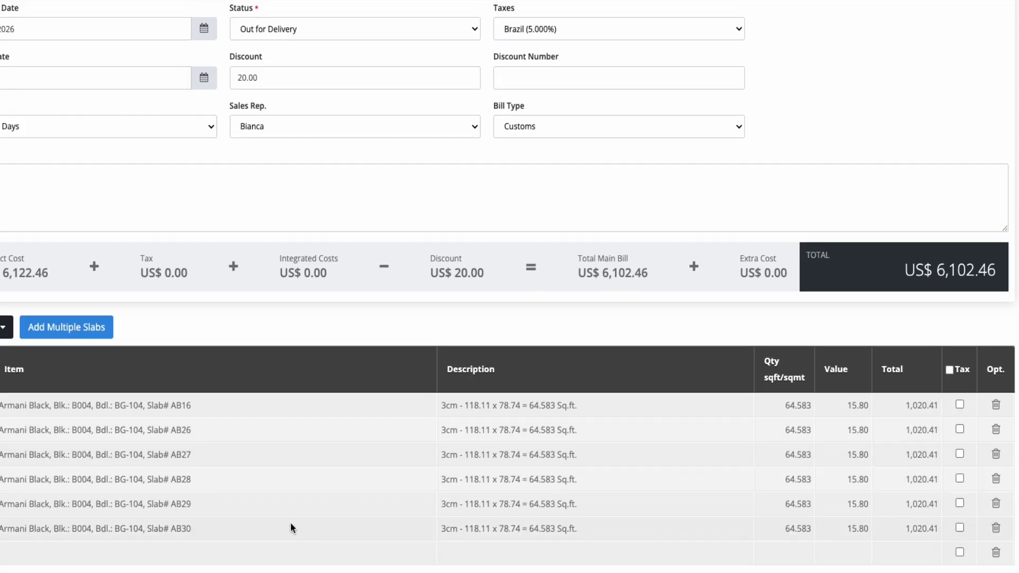
scroll(275, 470, up, 1)
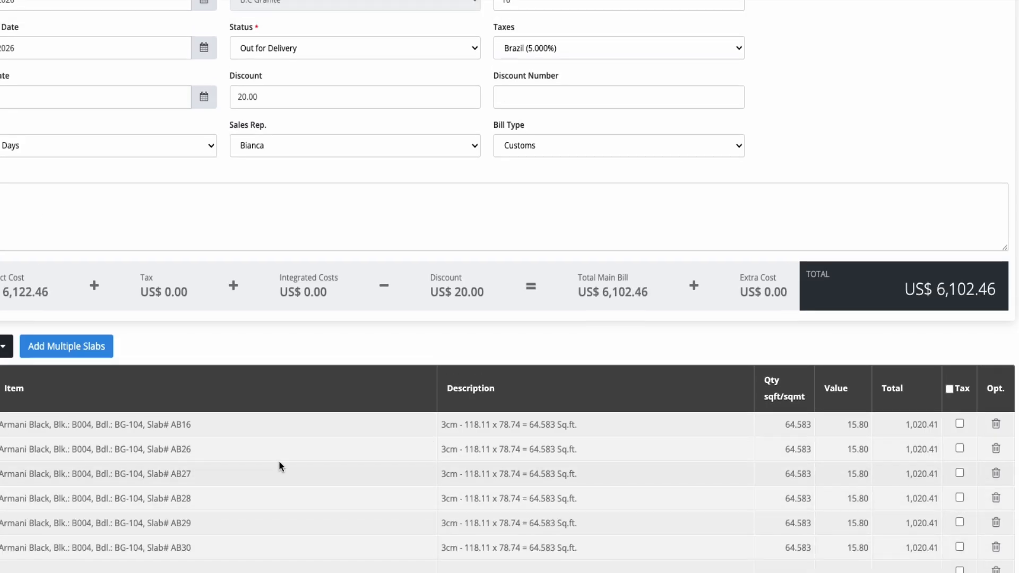
scroll(278, 465, up, 1)
scroll(943, 457, down, 2)
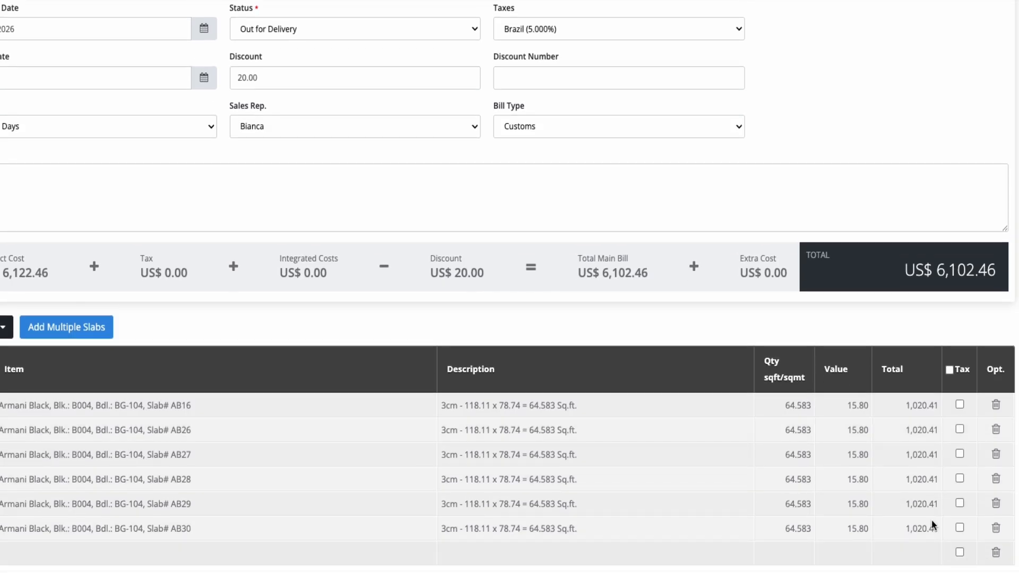
- Apply tax to all six Armani Black slabs on the B.C Granite bill and save the bill
click(949, 370)
scroll(867, 374, up, 5)
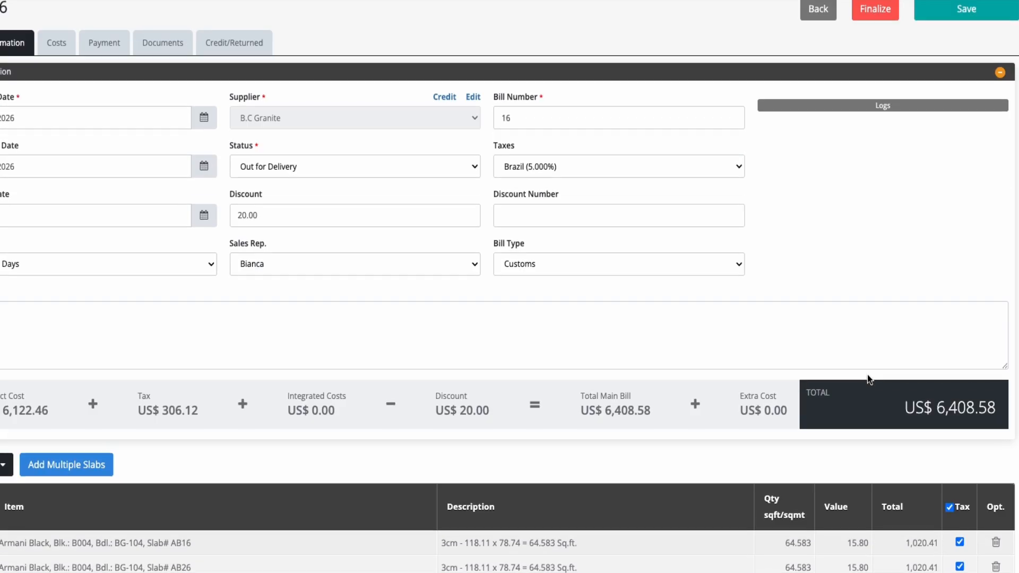
click(941, 23)
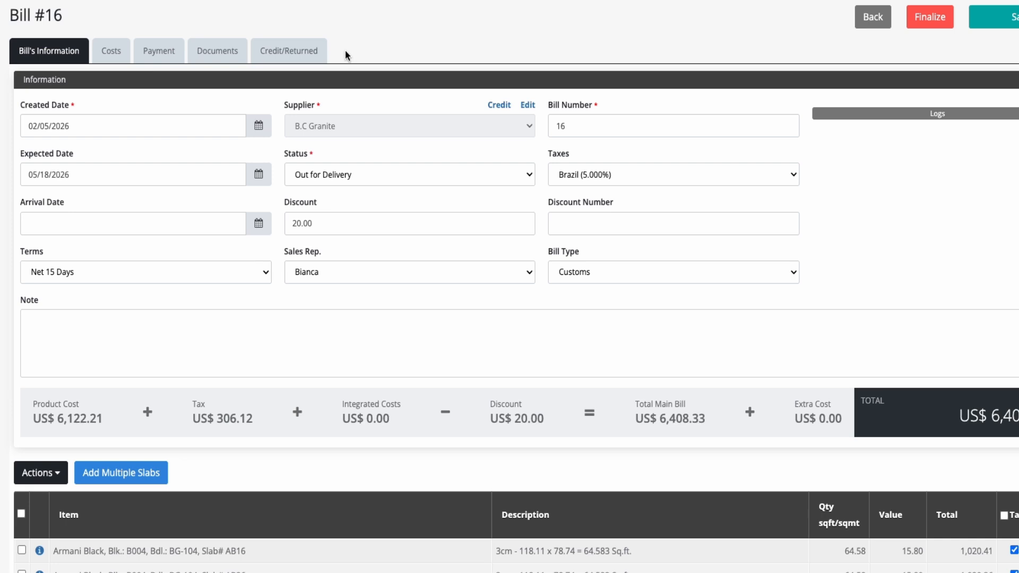
- Set the B.C Granite bill's arrival date to 02/06/2026 and its status to Finished, saving and finalizing the bill
click(257, 225)
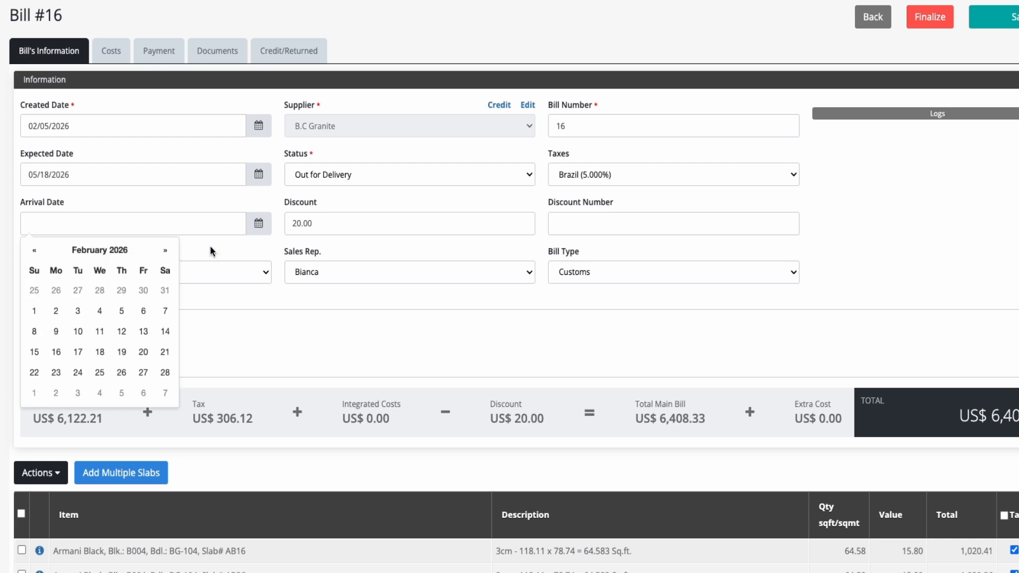
click(144, 313)
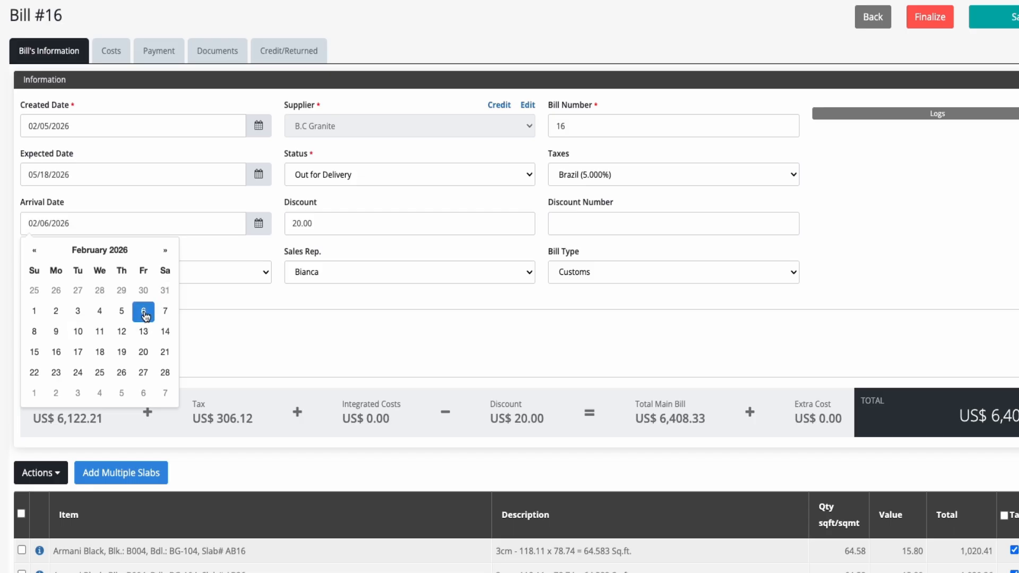
click(207, 209)
click(354, 173)
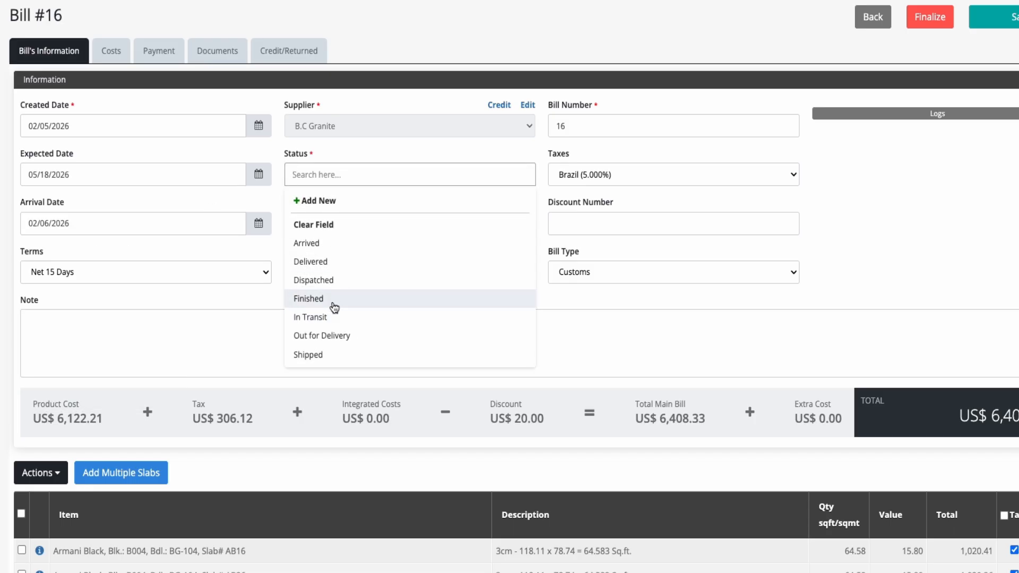
click(309, 300)
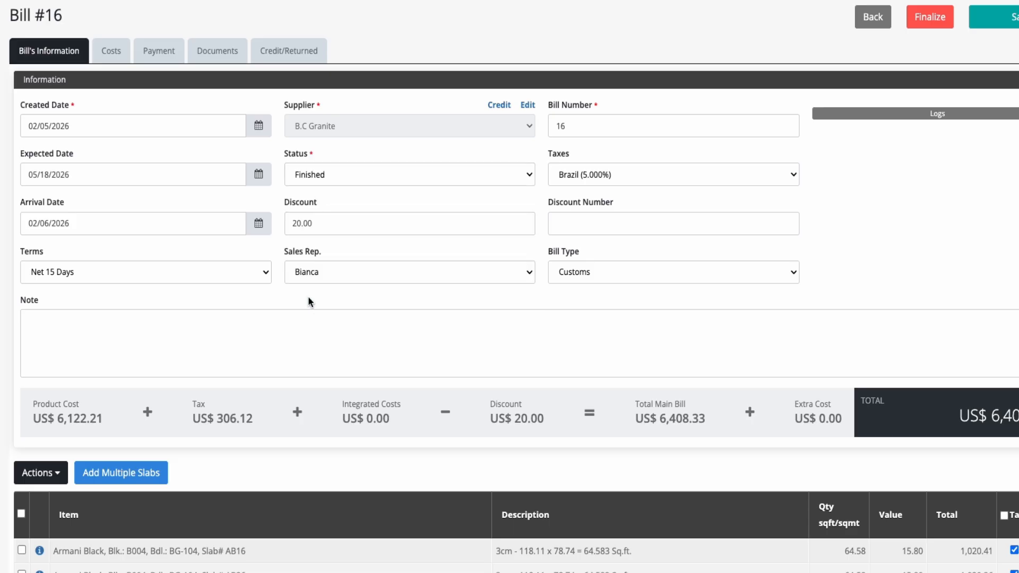
click(987, 17)
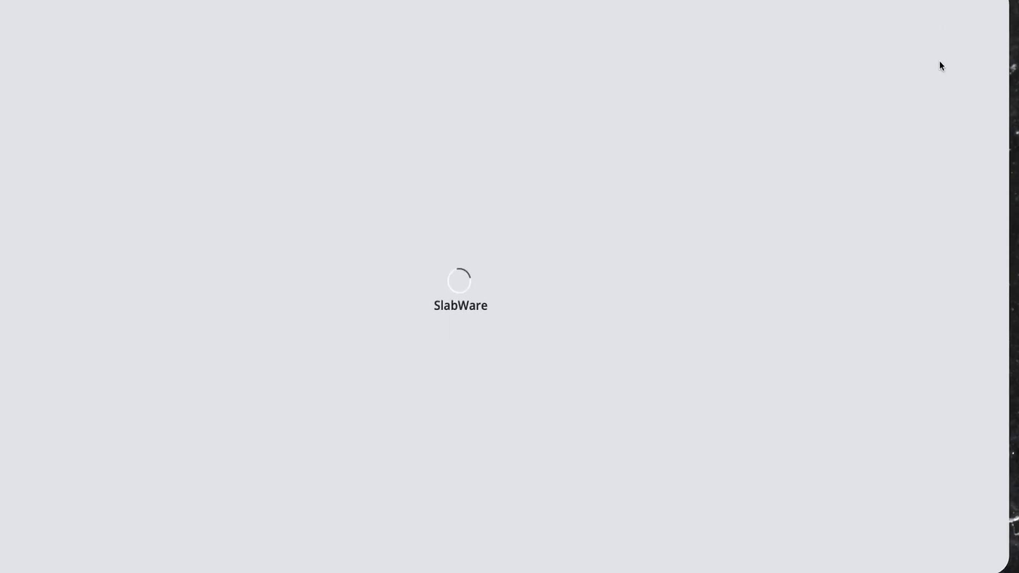
click(856, 86)
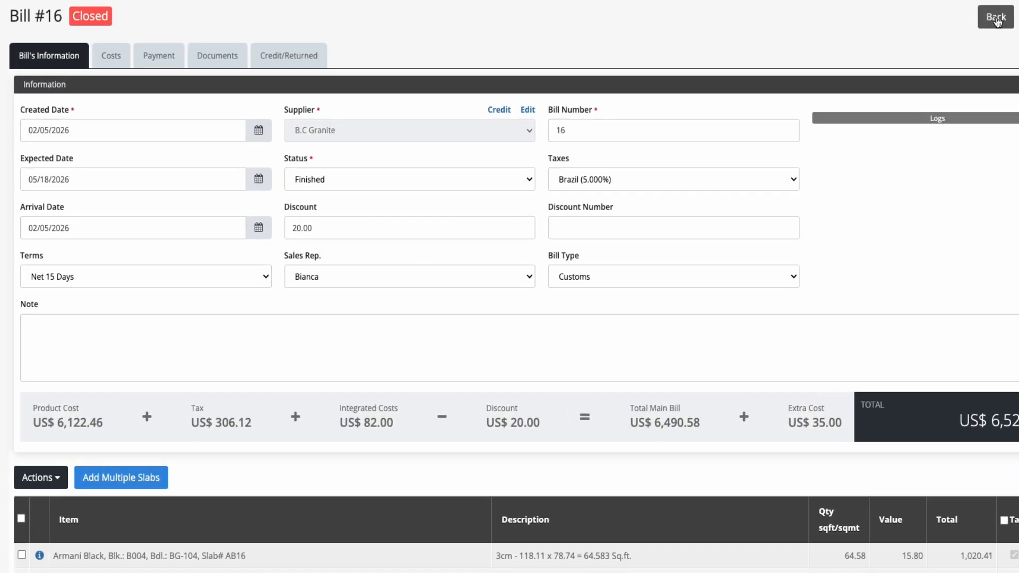
- Return to the list of bills and open the Atlas Prime Surface bill C-1723
click(996, 18)
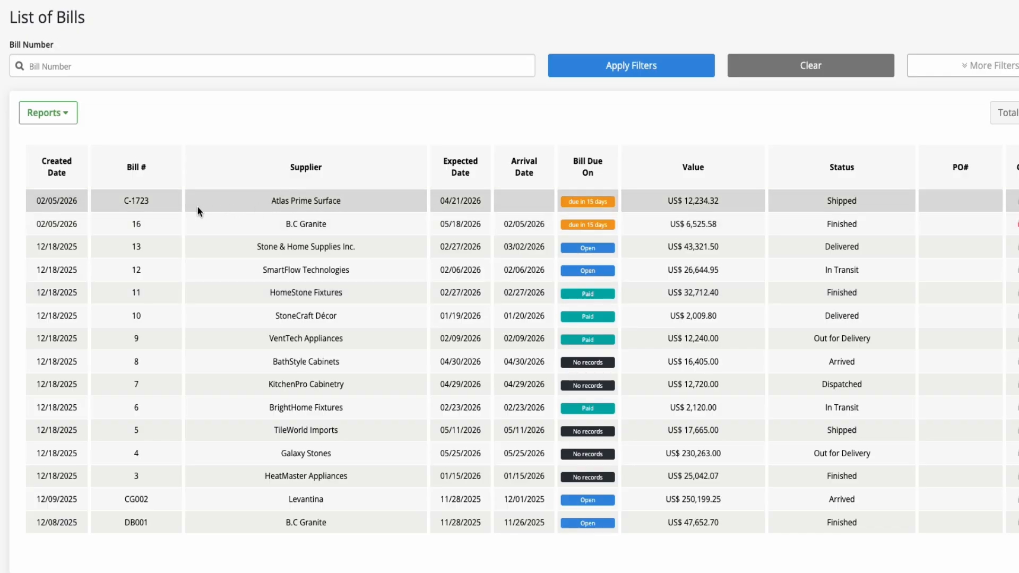
click(135, 210)
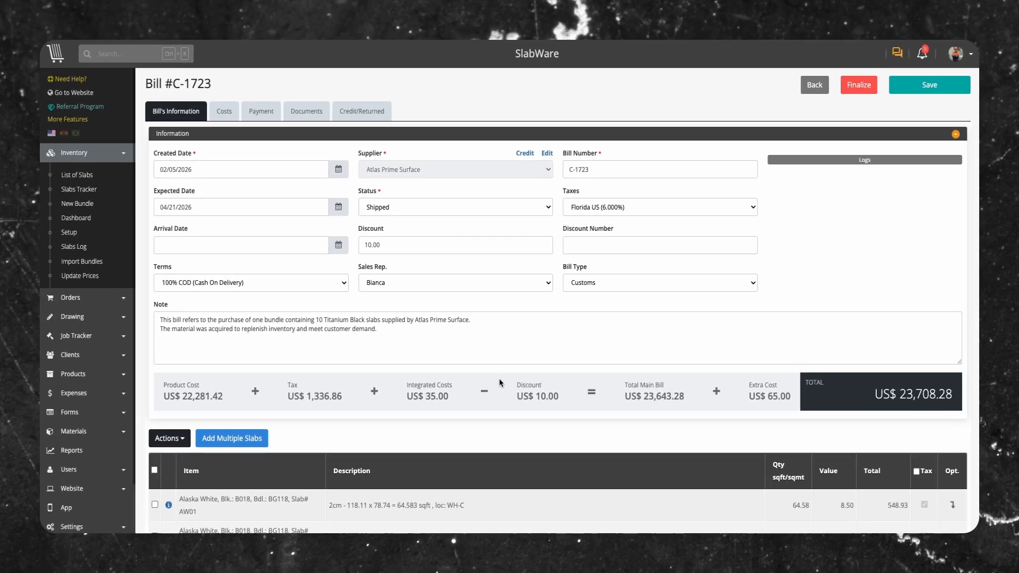